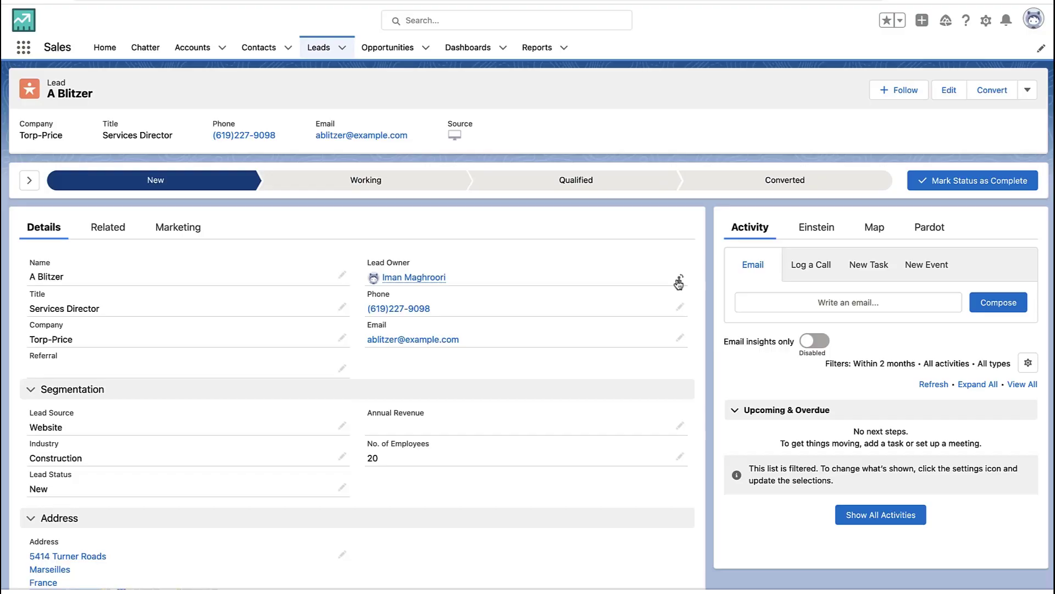
- Begin reassigning the lead to a searched user with a notification email, then cancel without saving
{"action": "left_click", "coordinate": [680, 282]}
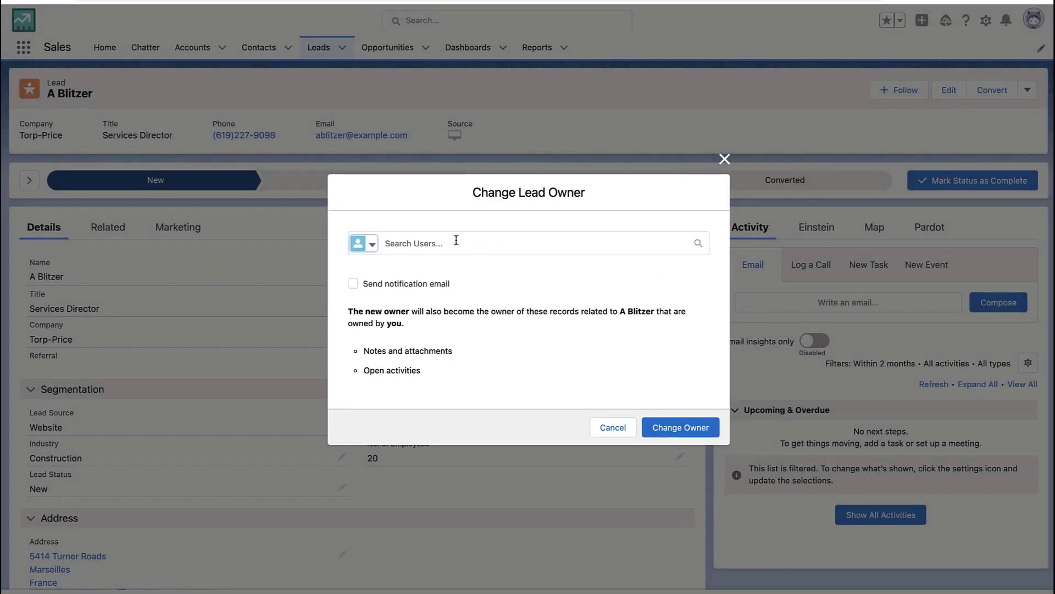
{"action": "left_click", "coordinate": [456, 240]}
{"action": "type", "text": "ely"}
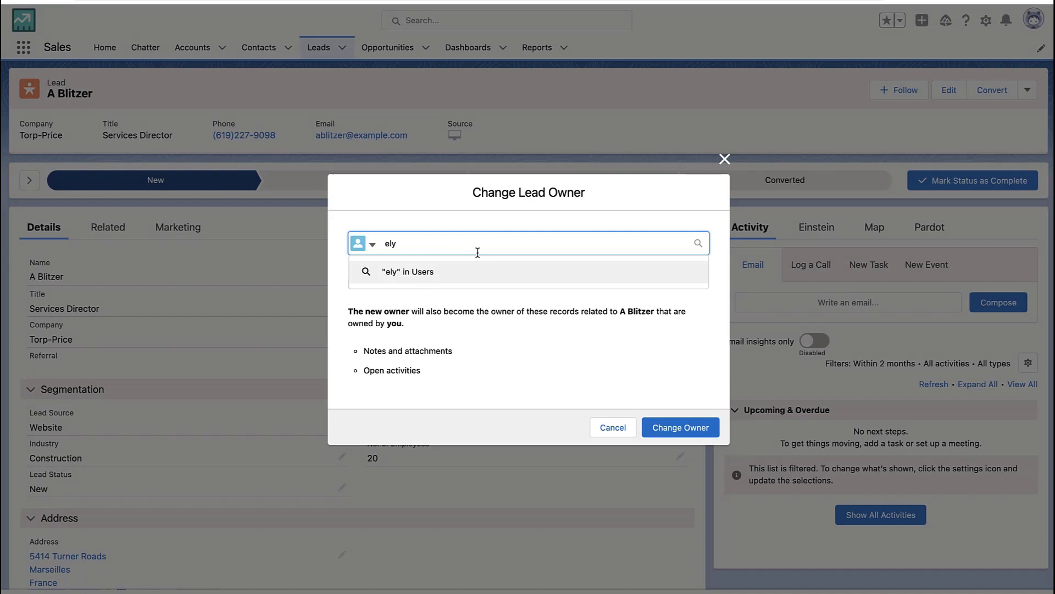
{"action": "left_click", "coordinate": [471, 301]}
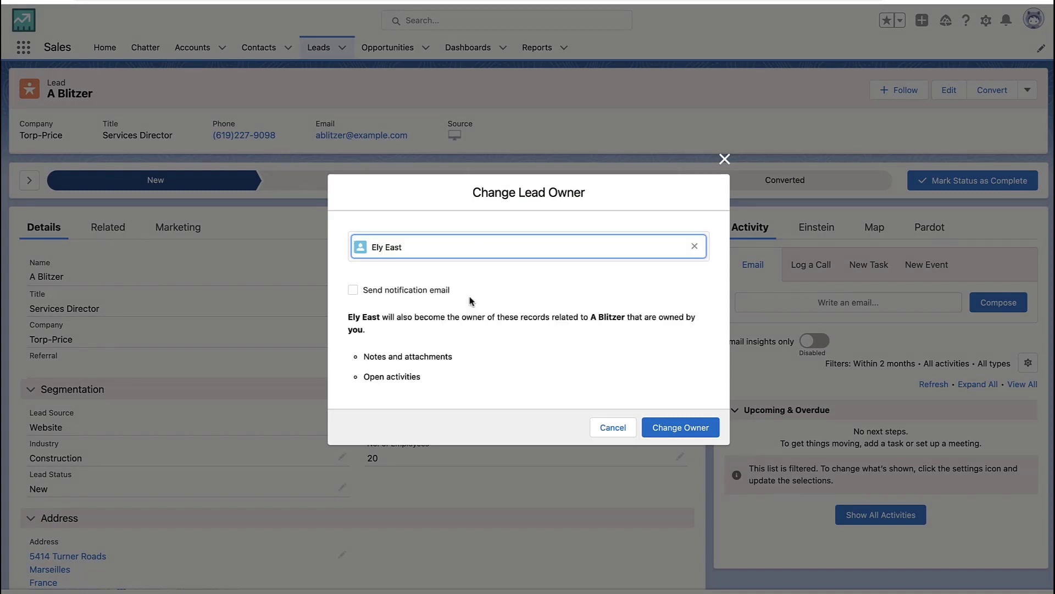
{"action": "left_click", "coordinate": [425, 291]}
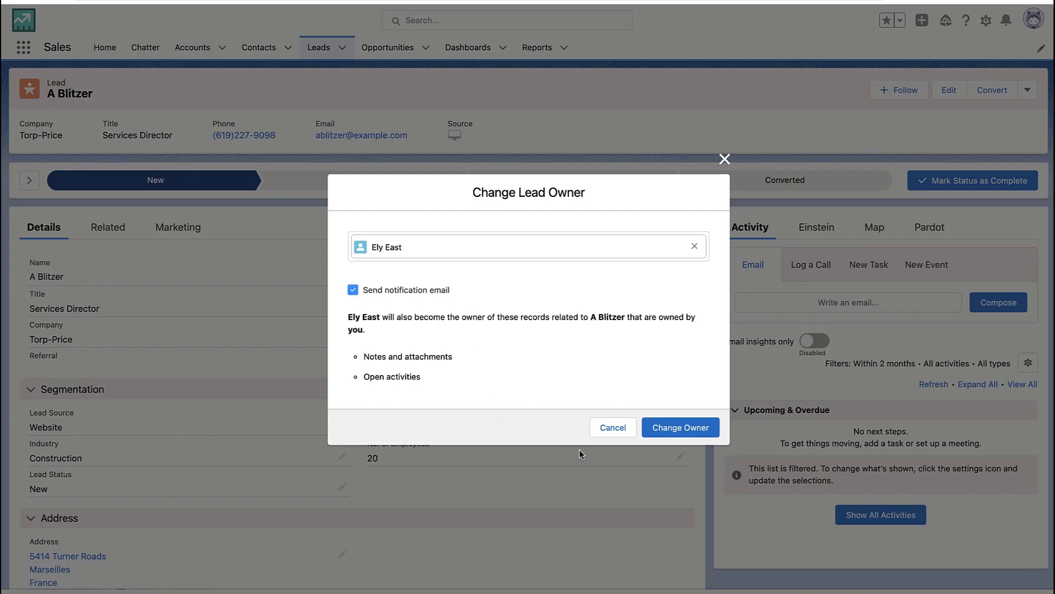
{"action": "left_click", "coordinate": [601, 434]}
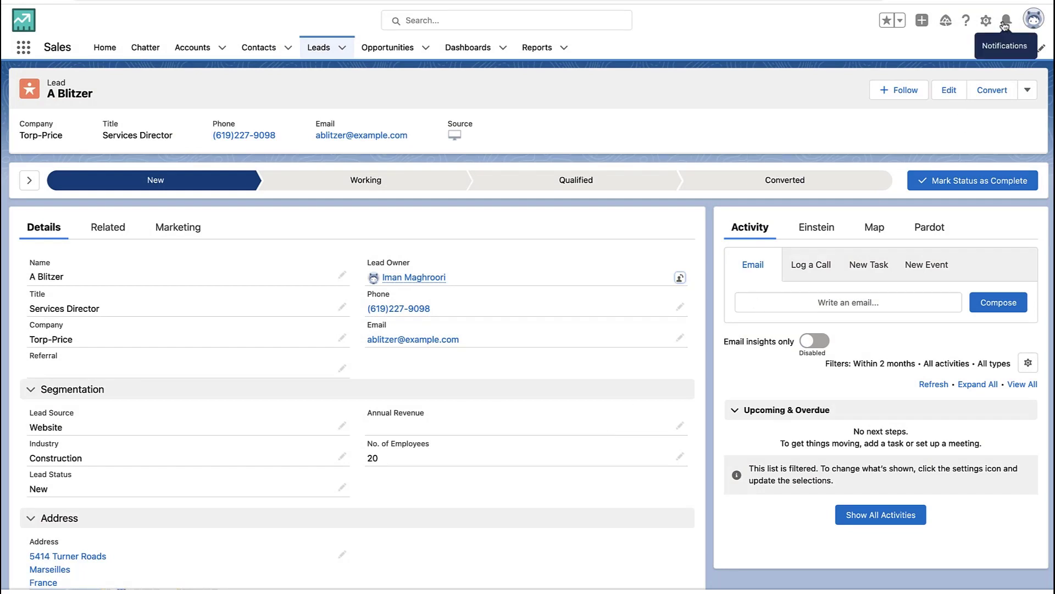
- Go to Setup, find Flows through Quick Find 'flow', and start a new flow
{"action": "left_click", "coordinate": [986, 20]}
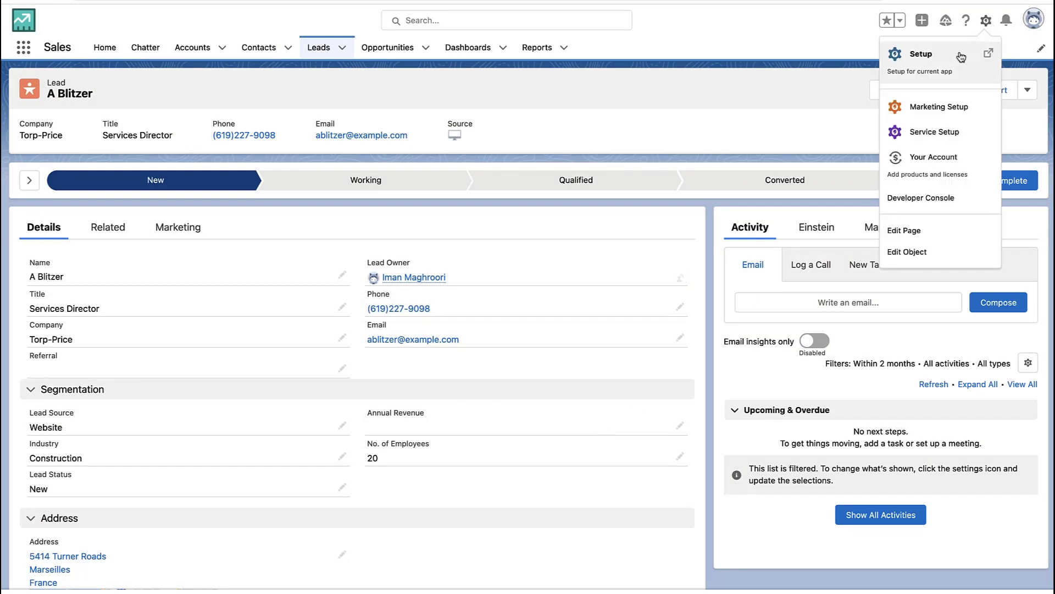
{"action": "left_click", "coordinate": [961, 57]}
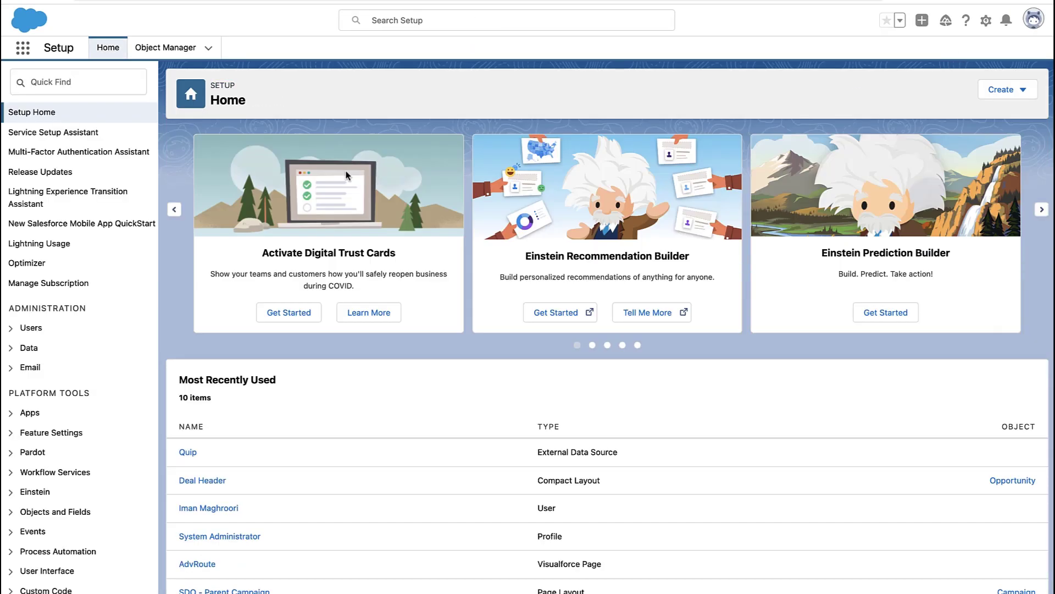
{"action": "left_click", "coordinate": [130, 81]}
{"action": "type", "text": "flow"}
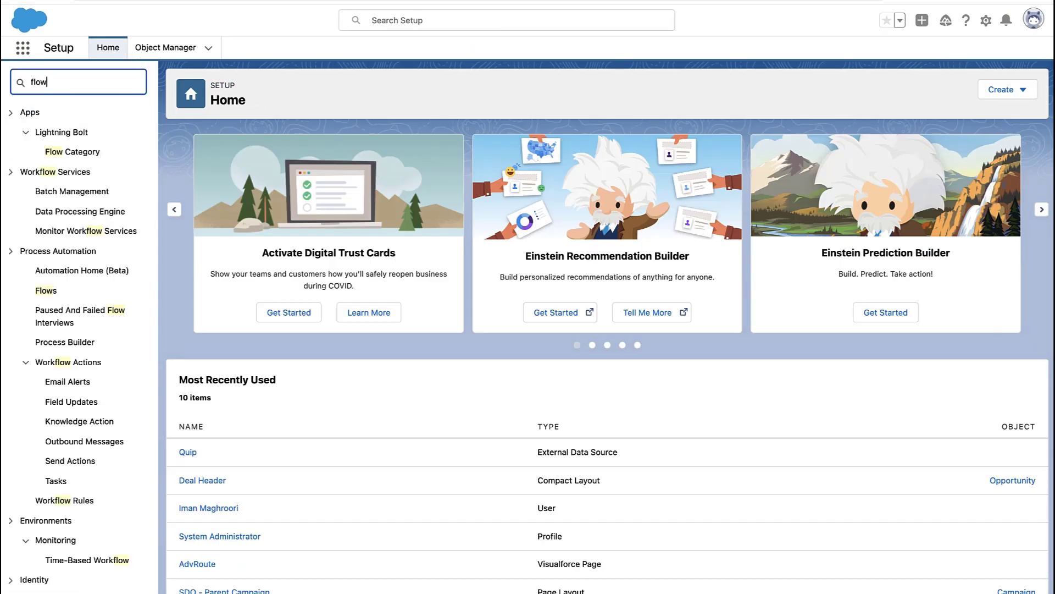
{"action": "left_click", "coordinate": [56, 291]}
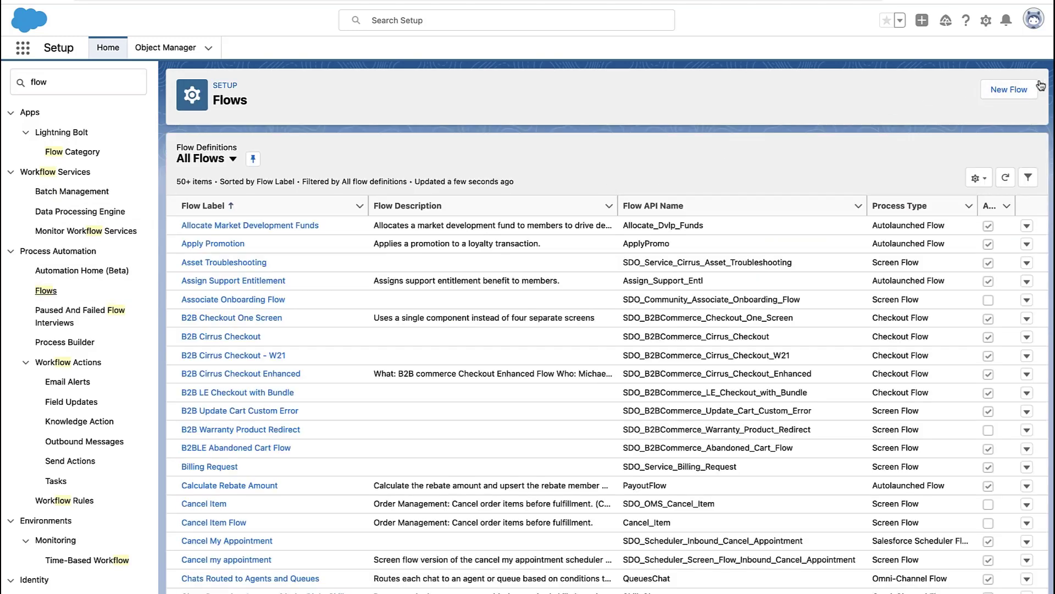
{"action": "left_click", "coordinate": [1026, 89]}
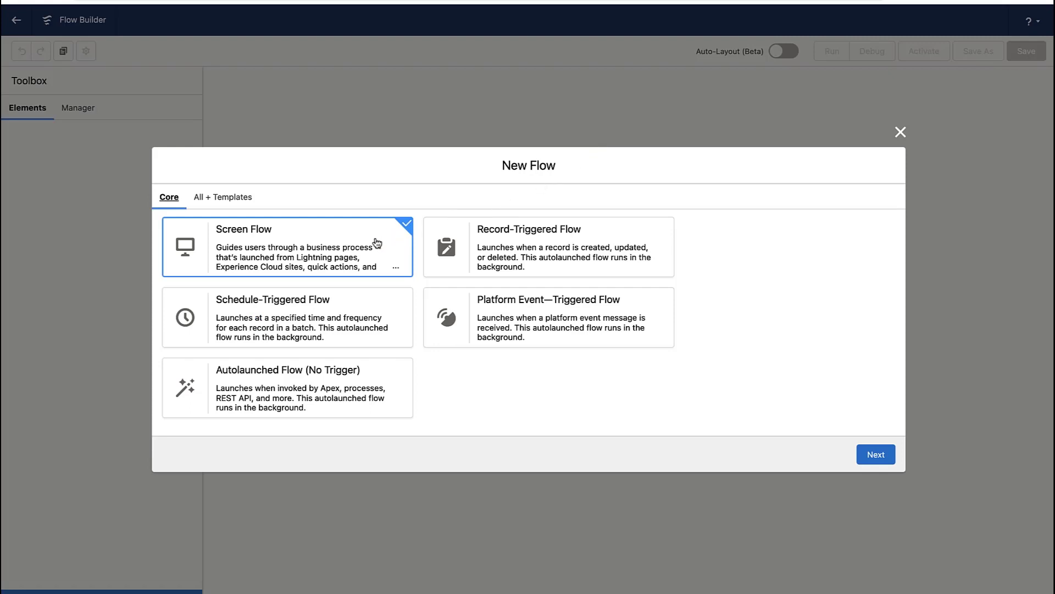
- Create an auto-layout record-triggered flow on the Lead object, triggered when a record is updated
{"action": "left_click", "coordinate": [462, 264]}
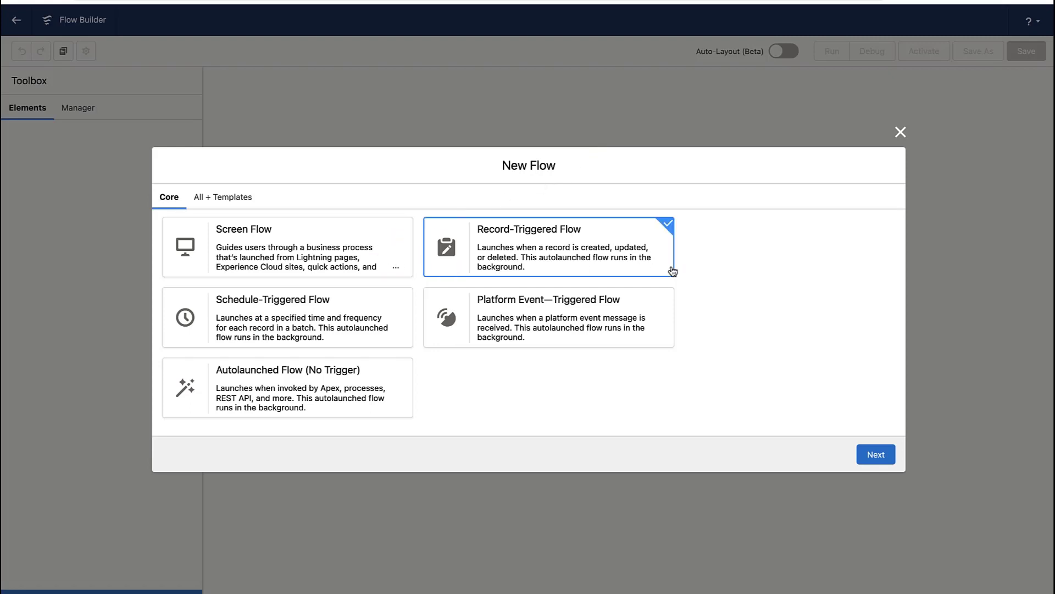
{"action": "left_click", "coordinate": [876, 454]}
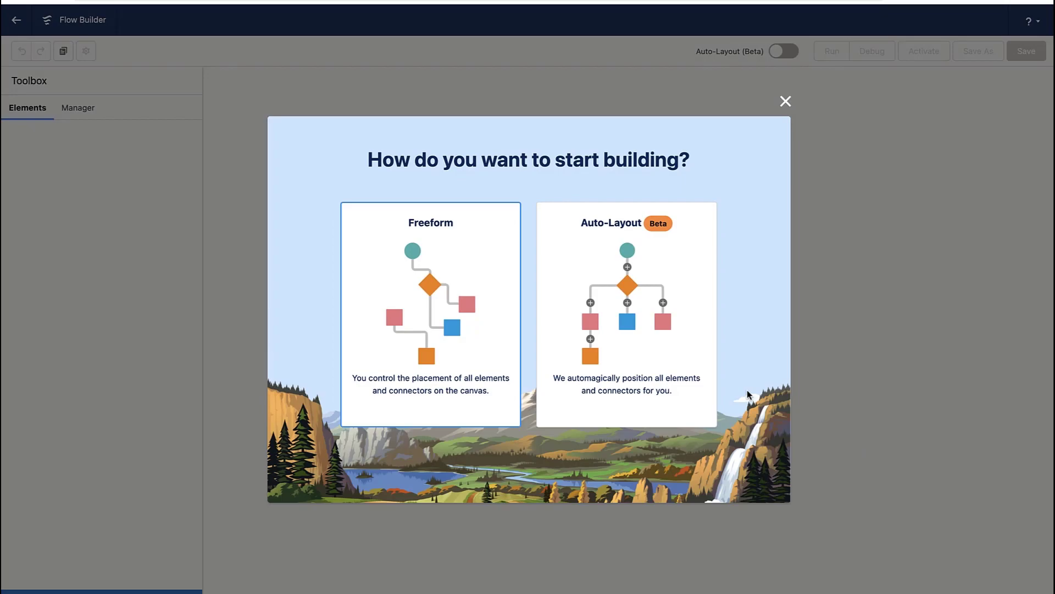
{"action": "left_click", "coordinate": [693, 367]}
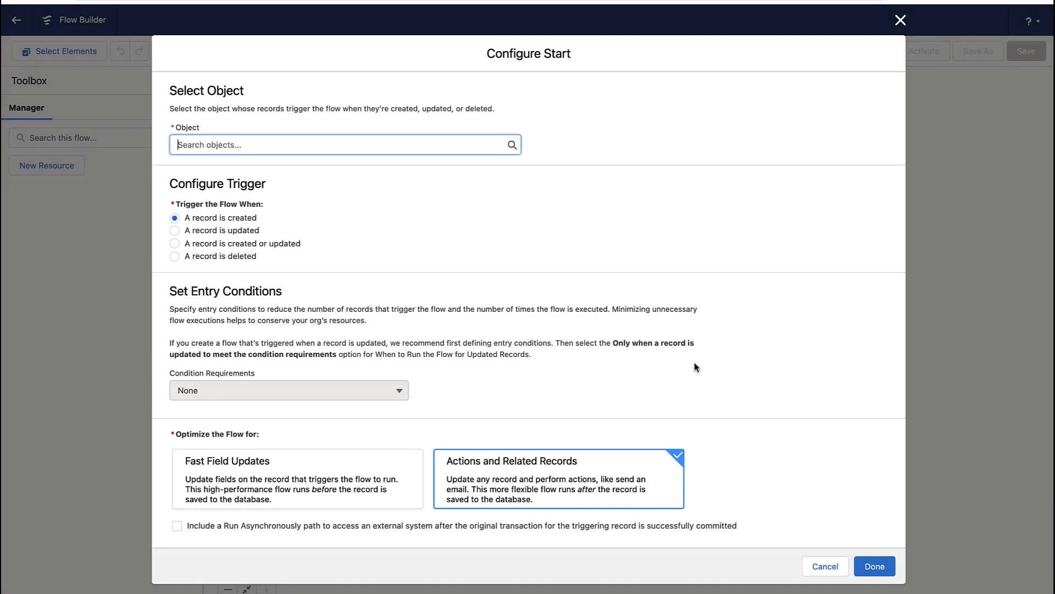
{"action": "left_click", "coordinate": [284, 146]}
{"action": "type", "text": "lead"}
{"action": "left_click", "coordinate": [212, 198]}
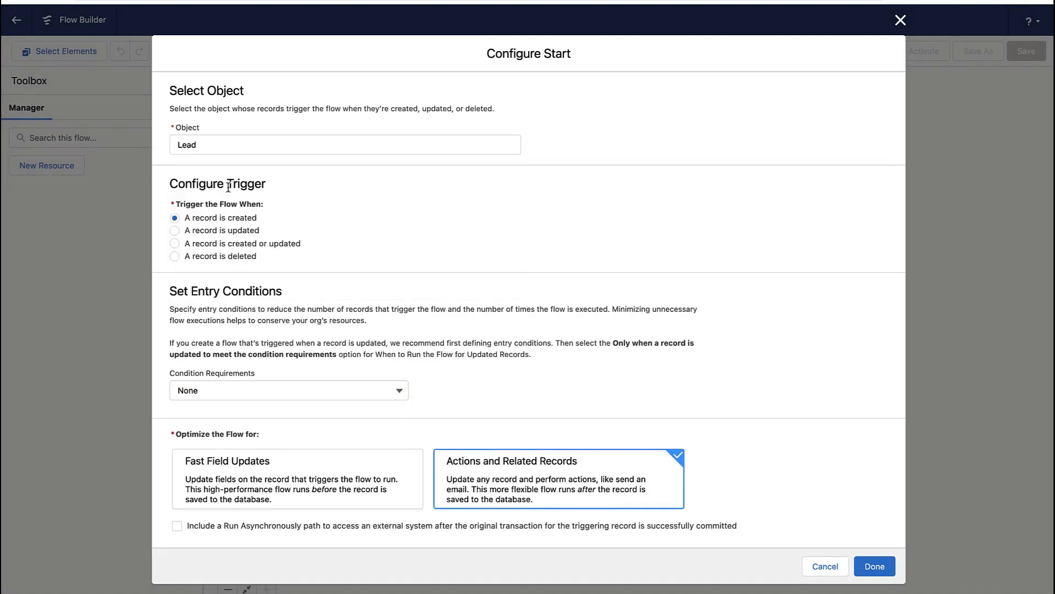
{"action": "left_click", "coordinate": [191, 243]}
- Require all conditions, with the entry condition OwnerId Is Changed = True, and apply the start settings
{"action": "left_click", "coordinate": [271, 387]}
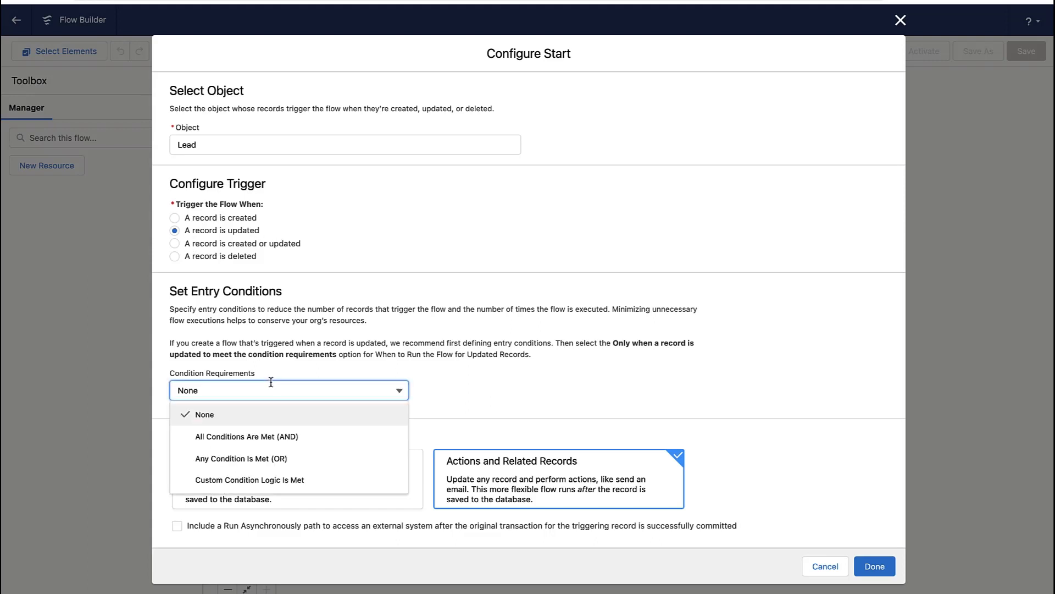
{"action": "left_click", "coordinate": [280, 436]}
{"action": "left_click", "coordinate": [279, 431]}
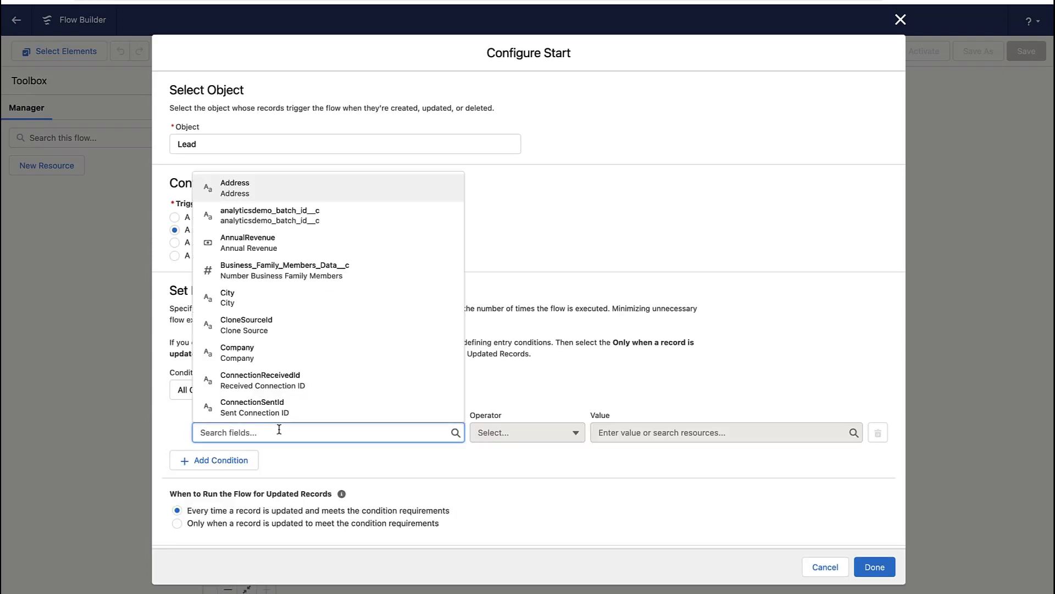
{"action": "type", "text": "owner"}
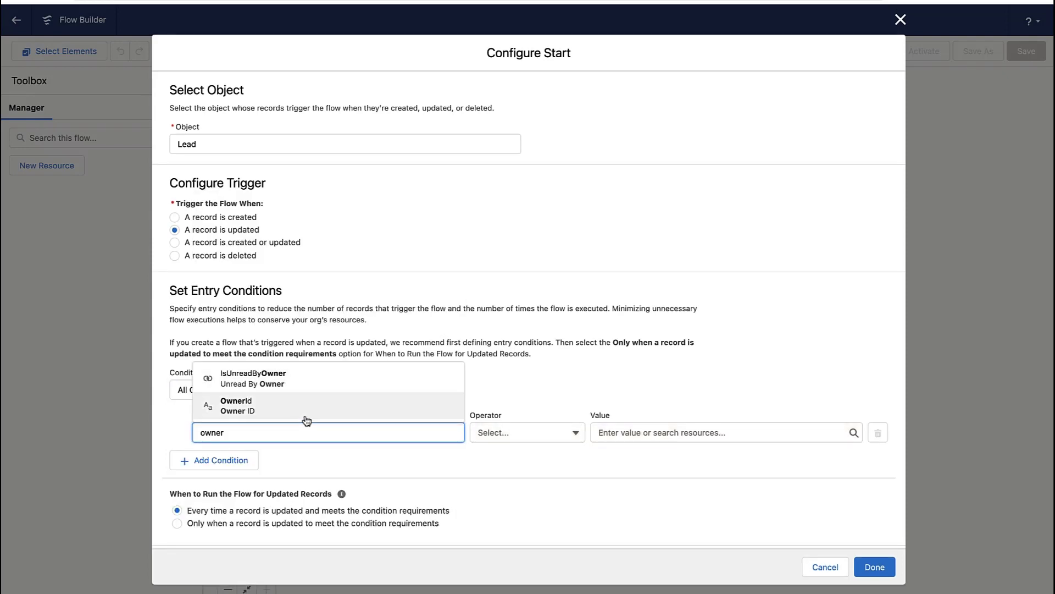
{"action": "left_click", "coordinate": [307, 411]}
{"action": "scroll", "coordinate": [573, 433], "scroll_direction": "down", "scroll_amount": 3}
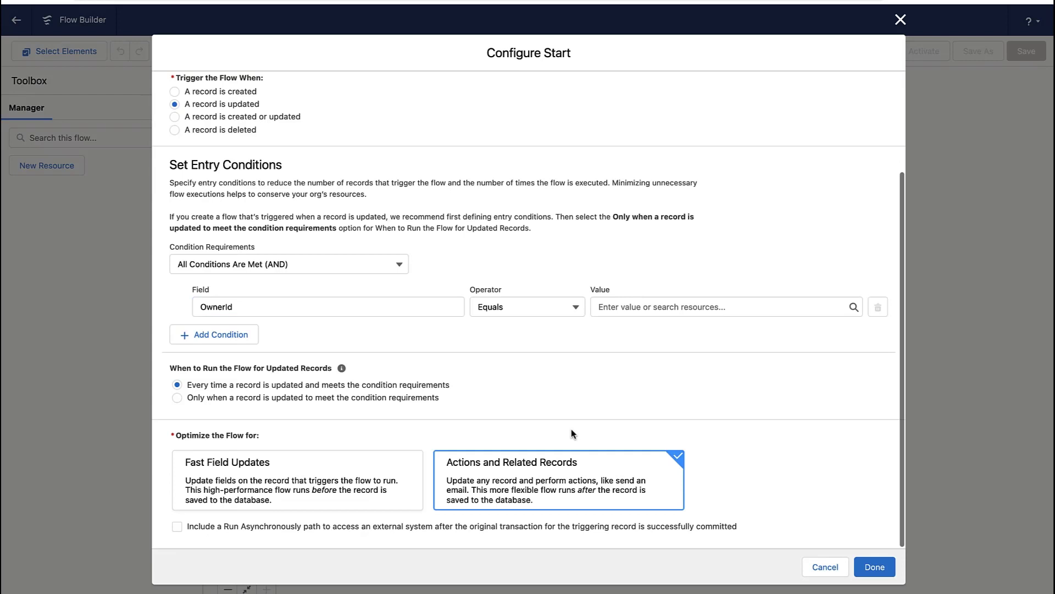
{"action": "left_click", "coordinate": [555, 312]}
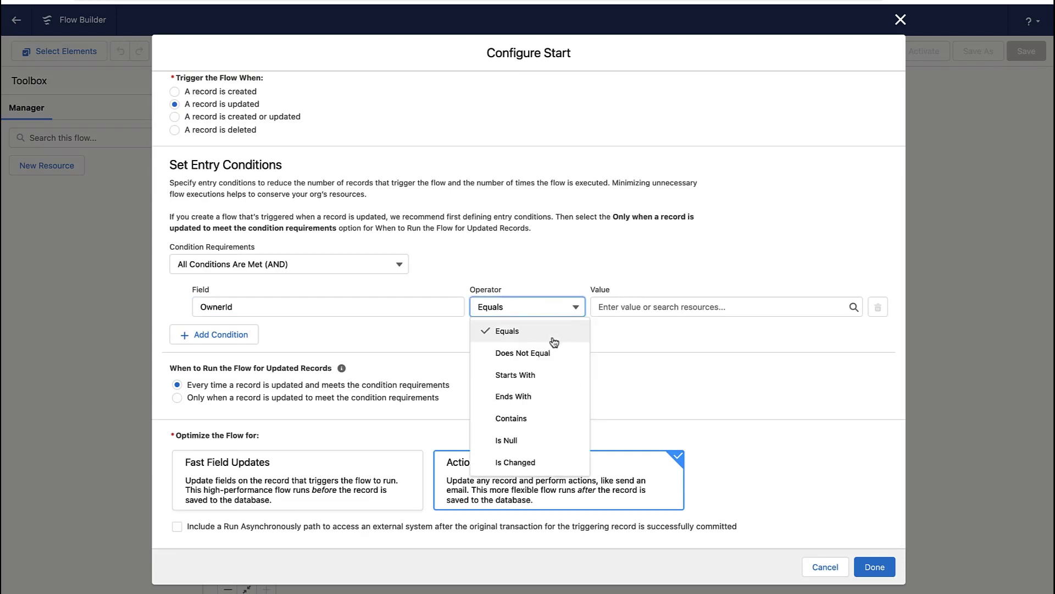
{"action": "left_click", "coordinate": [515, 462]}
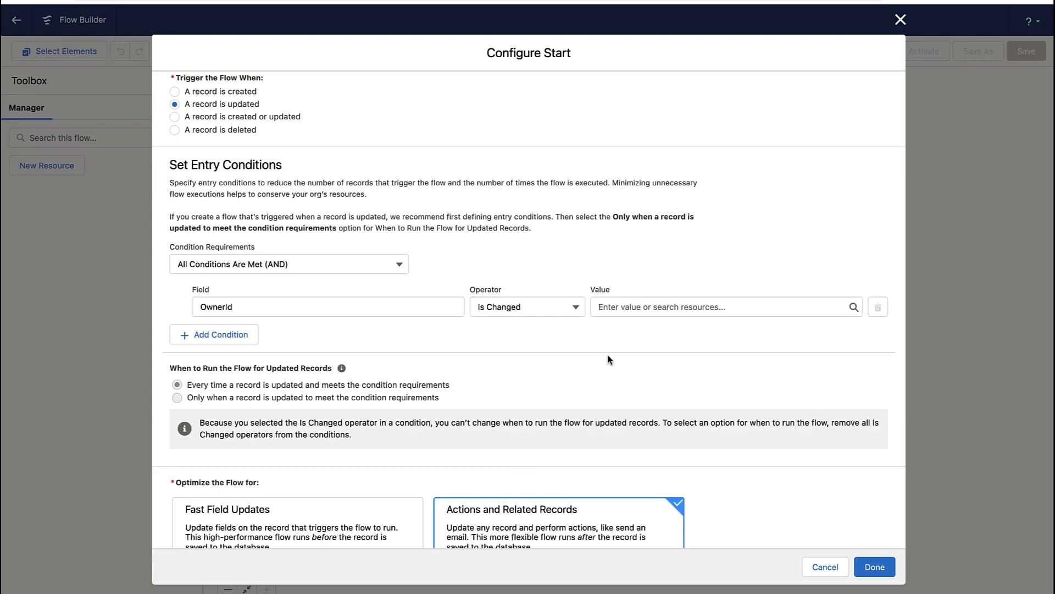
{"action": "left_click", "coordinate": [608, 312]}
{"action": "left_click", "coordinate": [654, 380]}
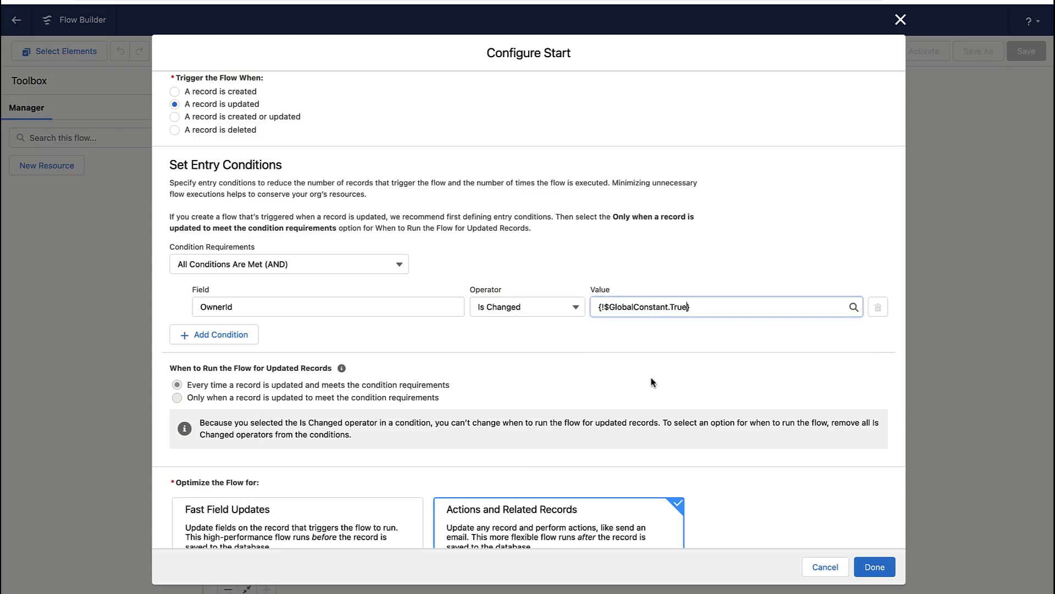
{"action": "left_click", "coordinate": [552, 345]}
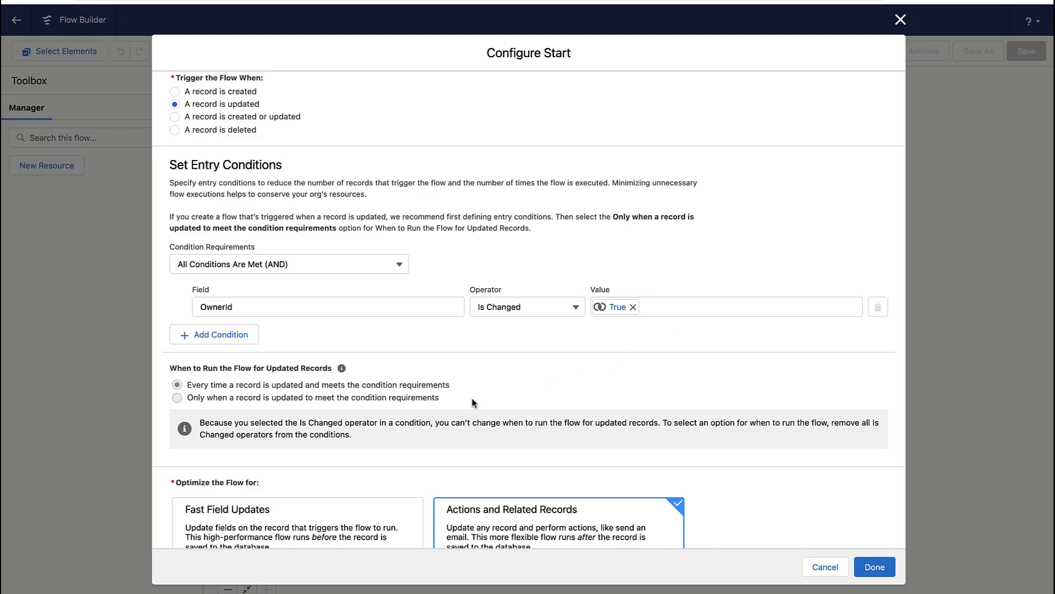
{"action": "scroll", "coordinate": [471, 384], "scroll_direction": "down", "scroll_amount": 2}
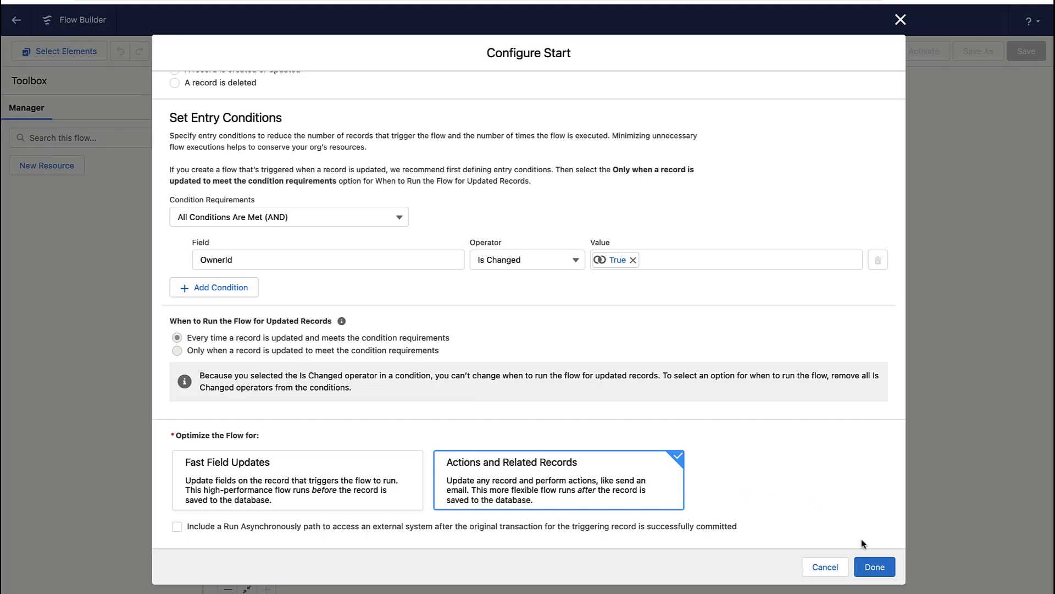
{"action": "left_click", "coordinate": [873, 566]}
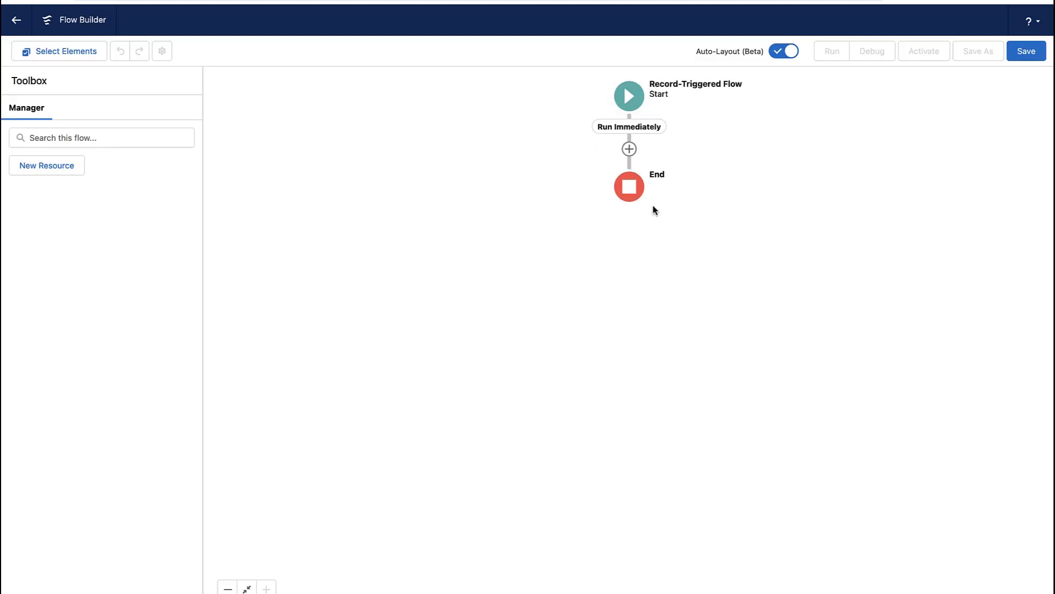
- Review the start element's trigger details and add an Action element after the start
{"action": "left_click", "coordinate": [632, 106]}
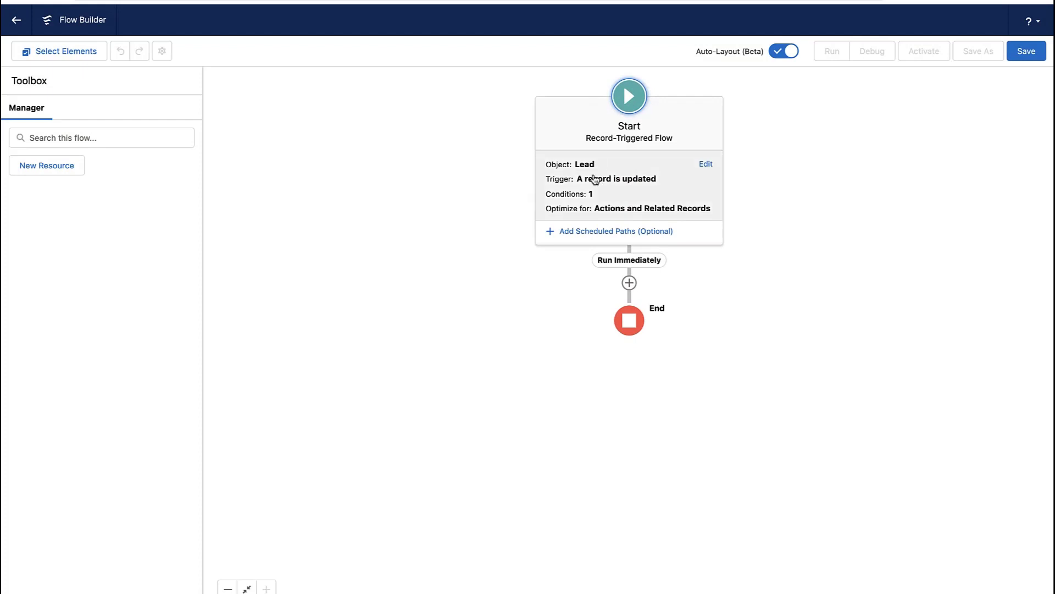
{"action": "left_click", "coordinate": [491, 345]}
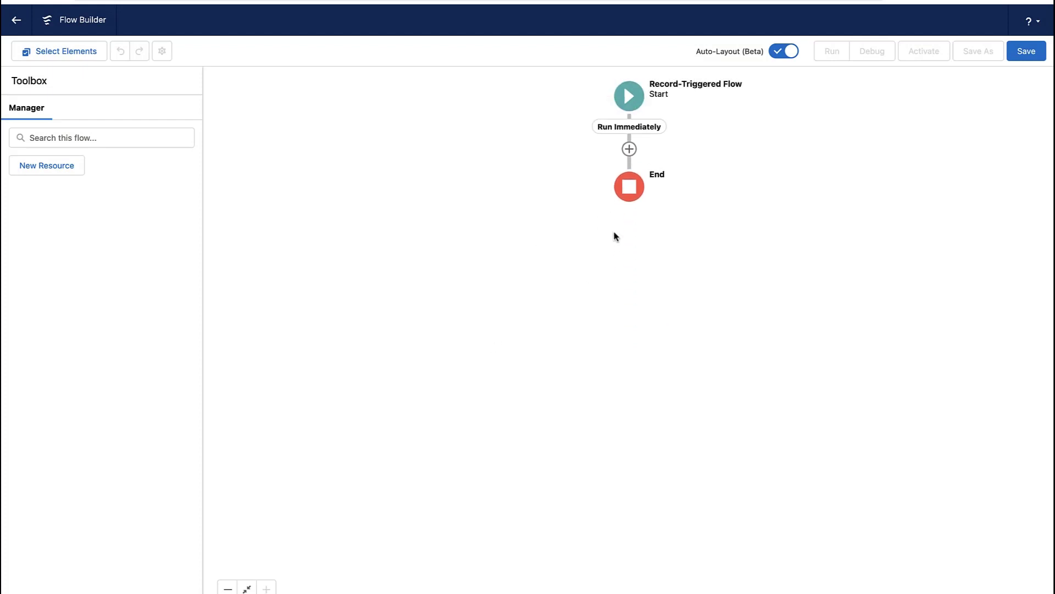
{"action": "left_click", "coordinate": [630, 149]}
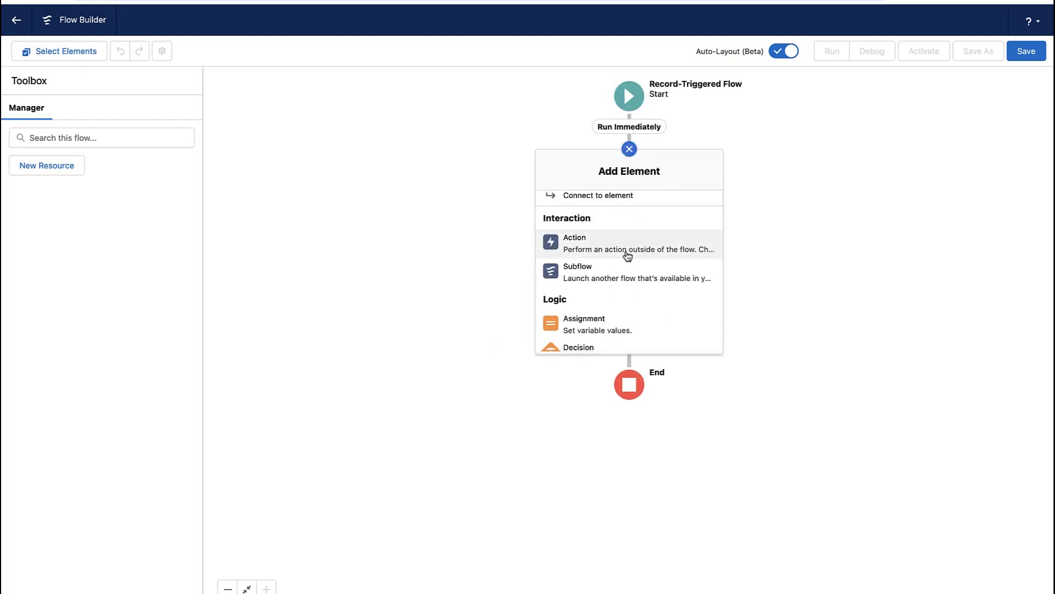
{"action": "scroll", "coordinate": [628, 253], "scroll_direction": "down", "scroll_amount": 5}
{"action": "scroll", "coordinate": [626, 248], "scroll_direction": "up", "scroll_amount": 5}
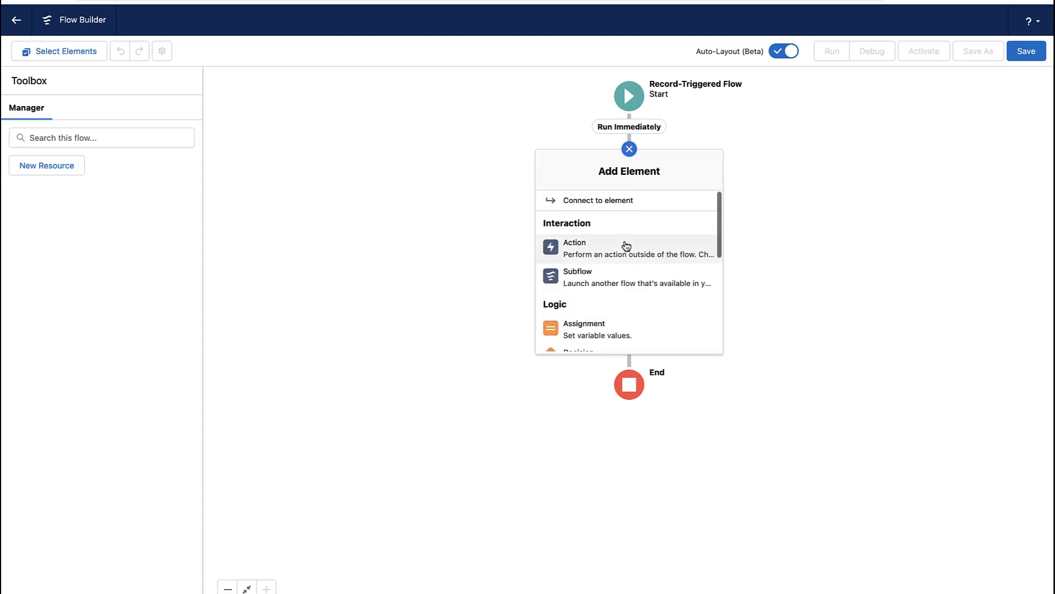
{"action": "left_click", "coordinate": [605, 245]}
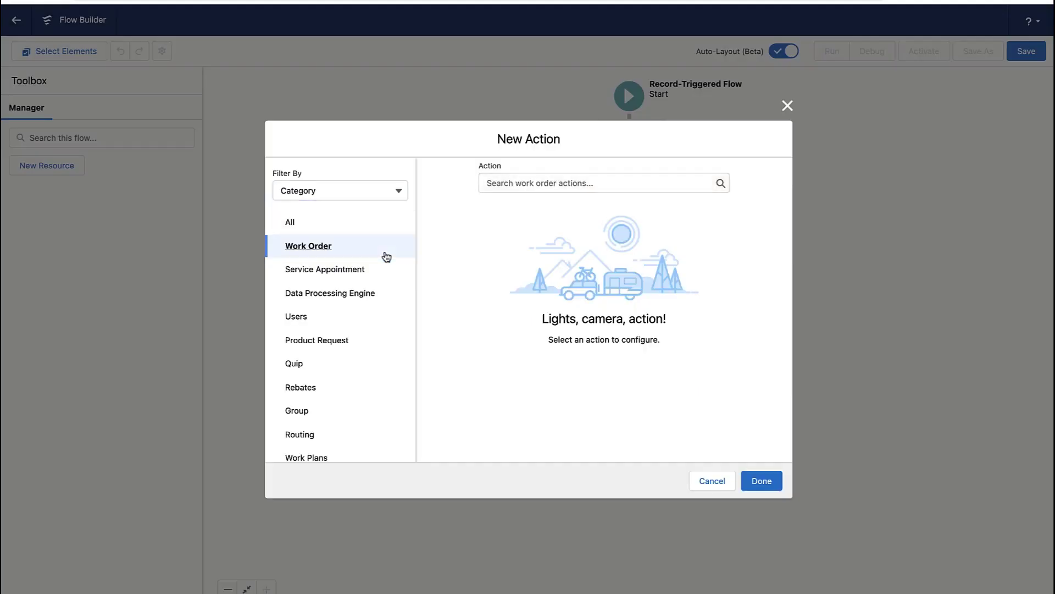
- Filter actions by Type to Email Alert and choose the Notify Reps alert
{"action": "left_click", "coordinate": [356, 192]}
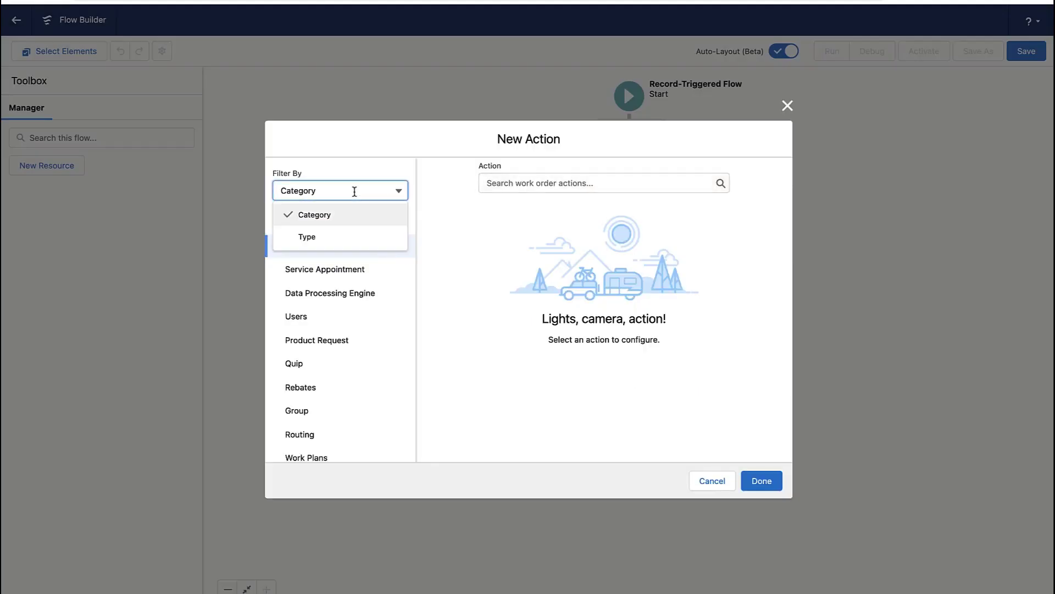
{"action": "left_click", "coordinate": [345, 236]}
{"action": "left_click", "coordinate": [320, 341]}
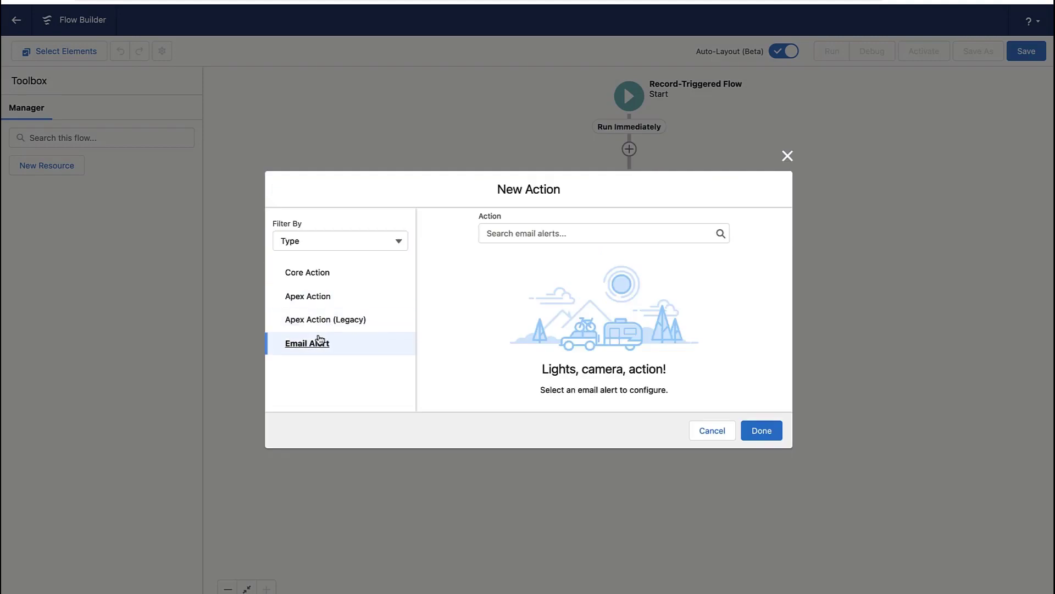
{"action": "left_click", "coordinate": [541, 232]}
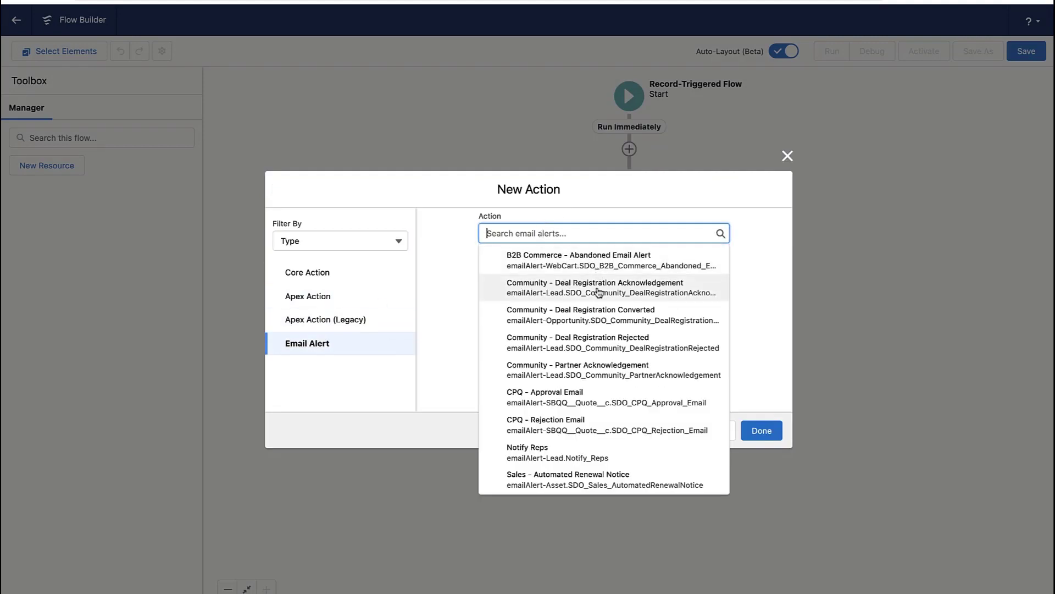
{"action": "scroll", "coordinate": [591, 423], "scroll_direction": "down", "scroll_amount": 2}
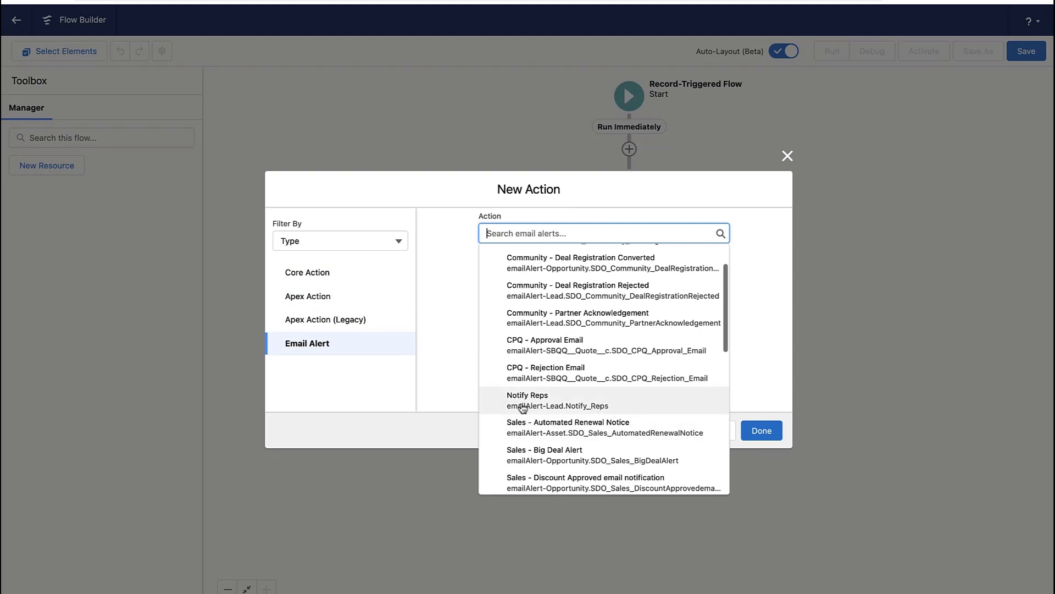
{"action": "left_click", "coordinate": [620, 392]}
- Label the action 'Notify new Owner' and set its Record ID to {!$Record.Id}
{"action": "type", "text": "Notify new Owner"}
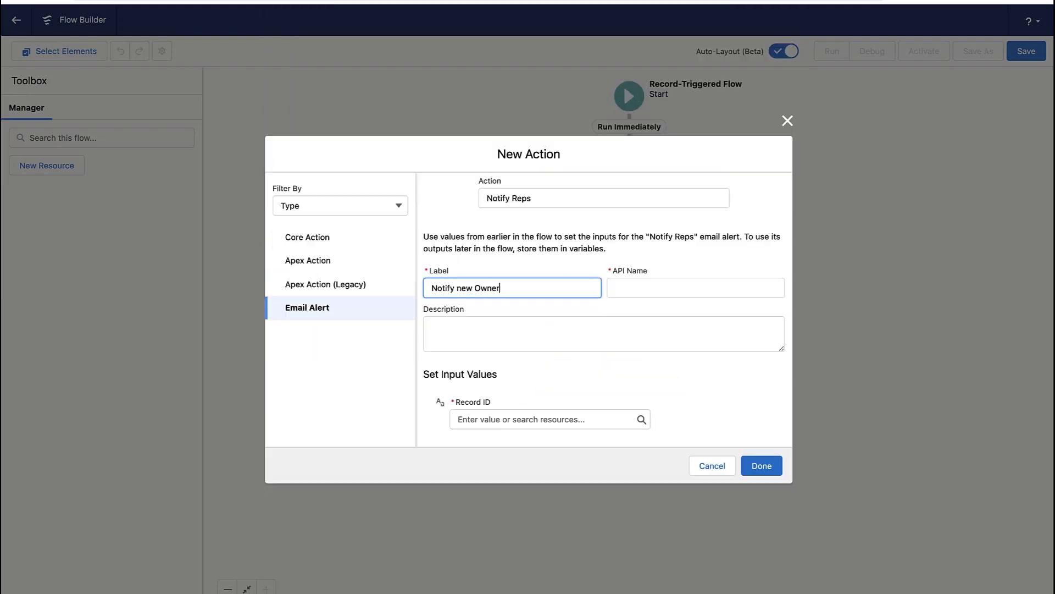
{"action": "left_click", "coordinate": [550, 419]}
{"action": "left_click", "coordinate": [549, 419]}
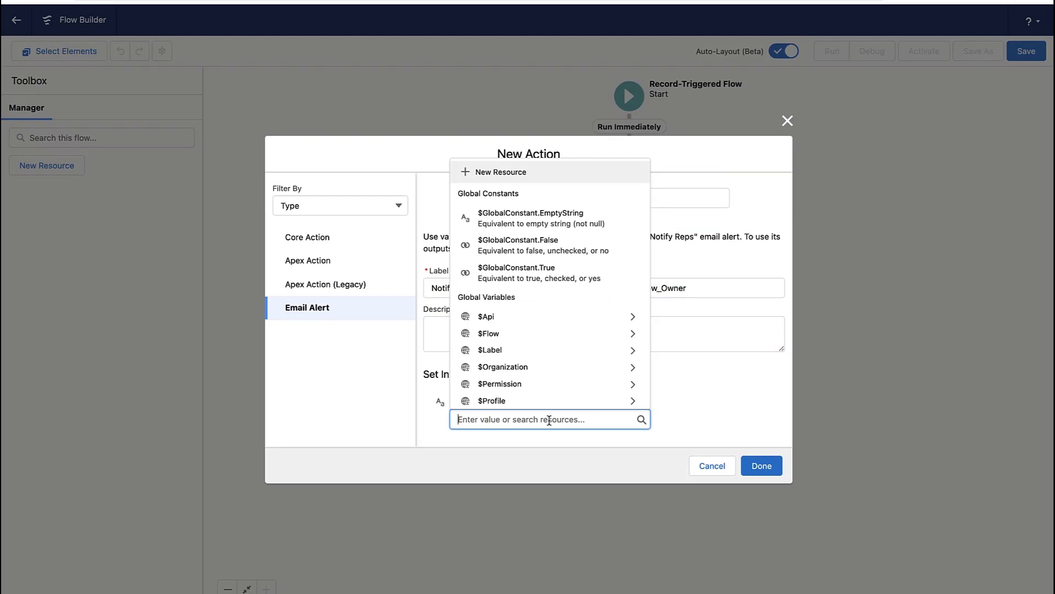
{"action": "scroll", "coordinate": [577, 287], "scroll_direction": "down", "scroll_amount": 3}
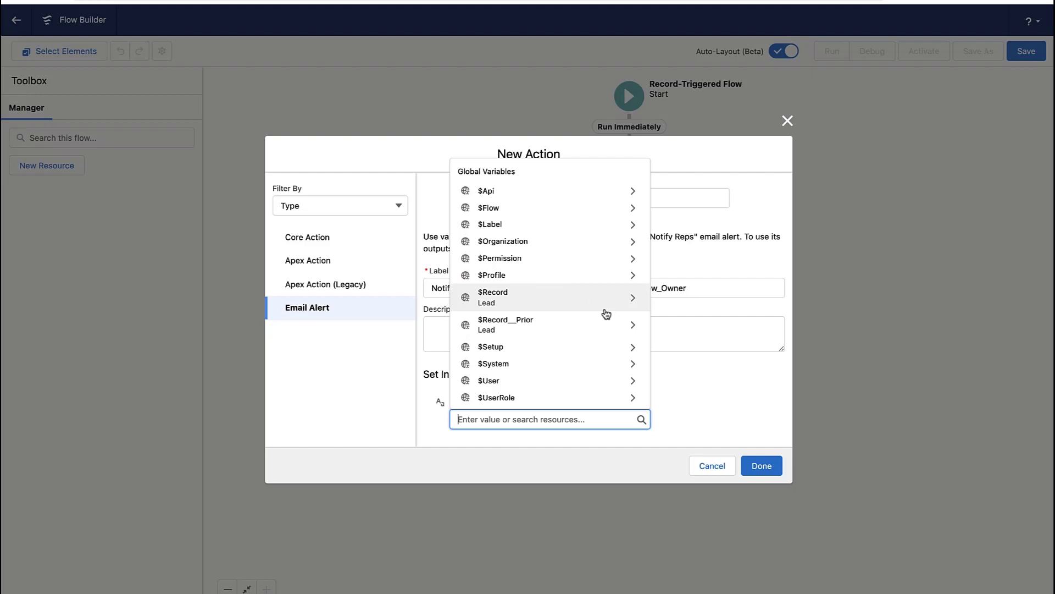
{"action": "left_click", "coordinate": [633, 299]}
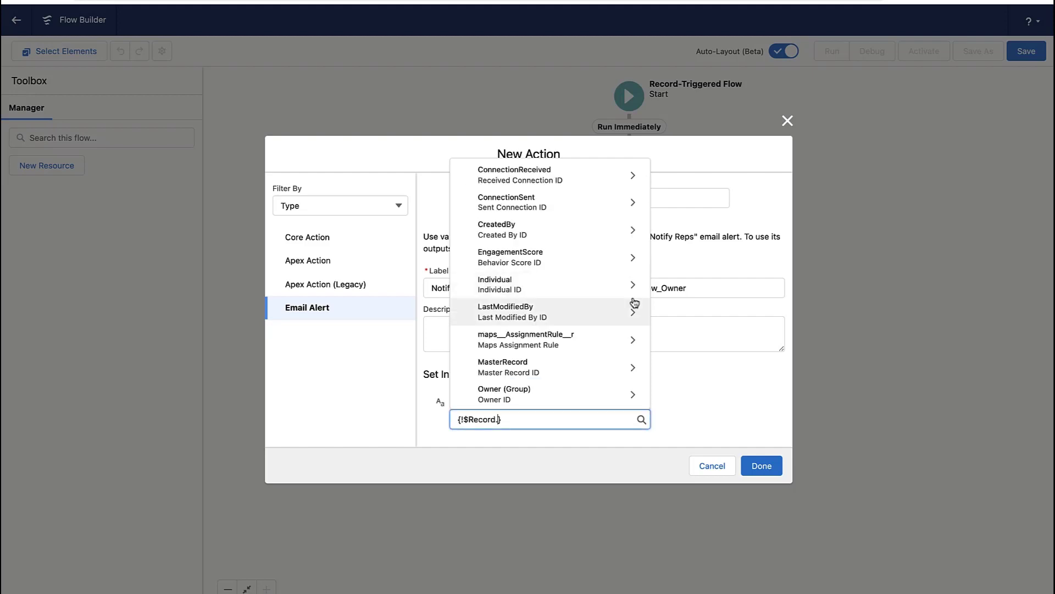
{"action": "scroll", "coordinate": [588, 315], "scroll_direction": "down", "scroll_amount": 5}
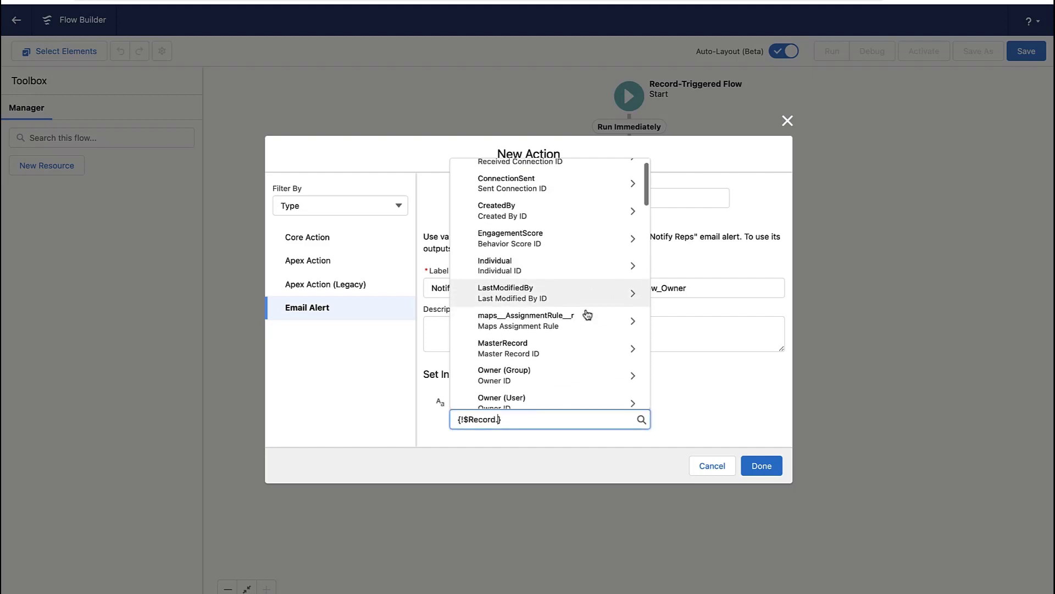
{"action": "scroll", "coordinate": [587, 317], "scroll_direction": "down", "scroll_amount": 20}
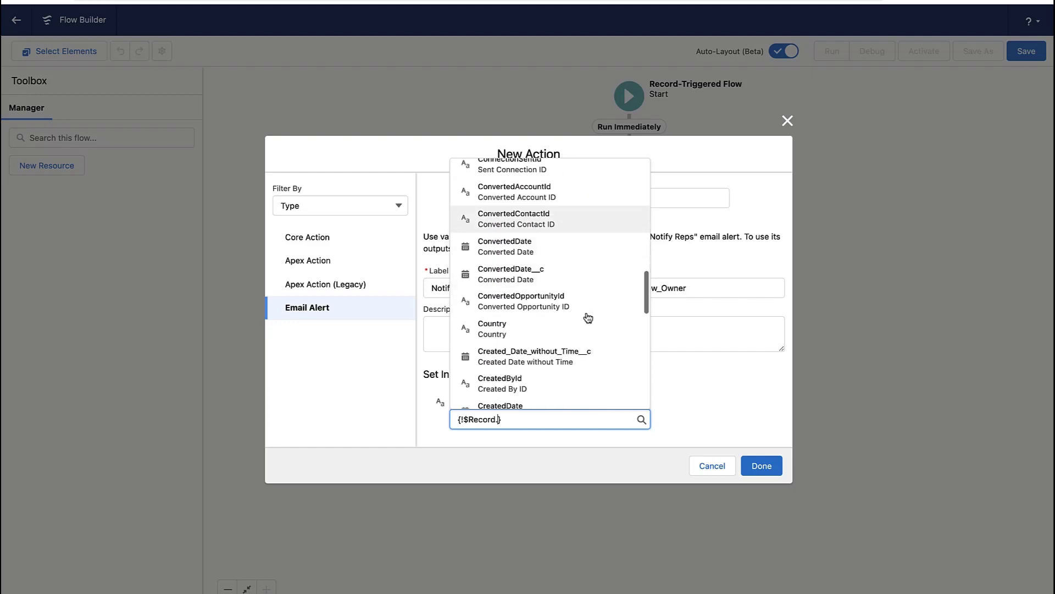
{"action": "scroll", "coordinate": [588, 317], "scroll_direction": "down", "scroll_amount": 5}
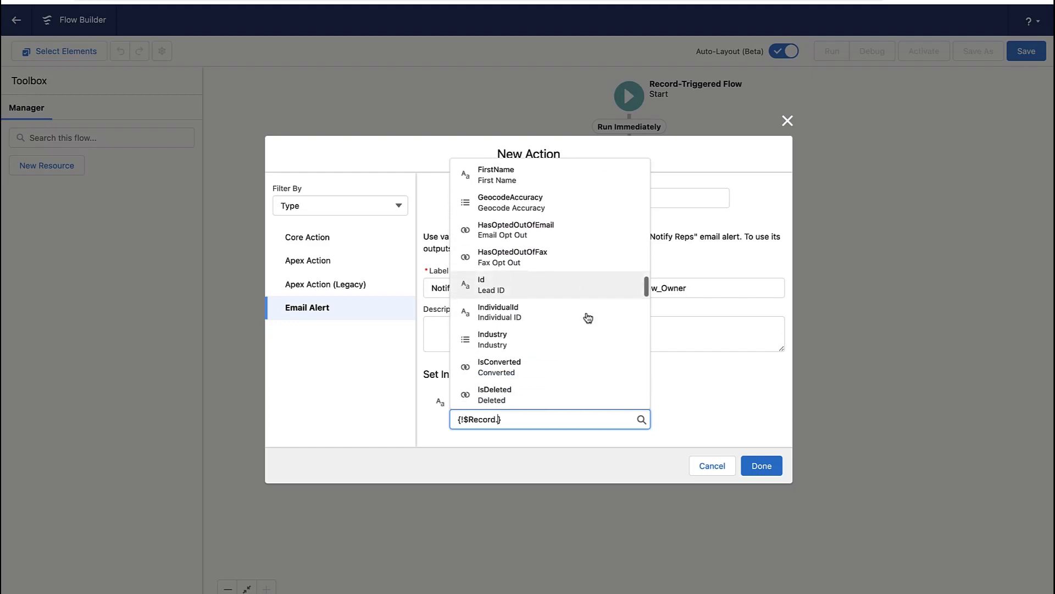
{"action": "left_click", "coordinate": [569, 296]}
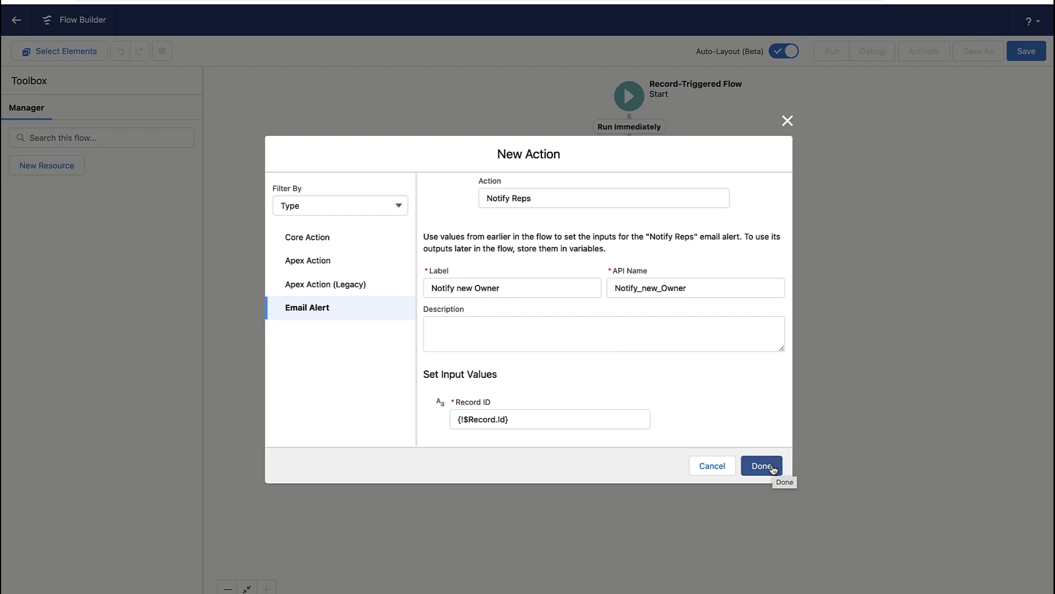
- Add the email alert action, save the flow as 'Notify Lead Owner', and activate it
{"action": "left_click", "coordinate": [773, 467]}
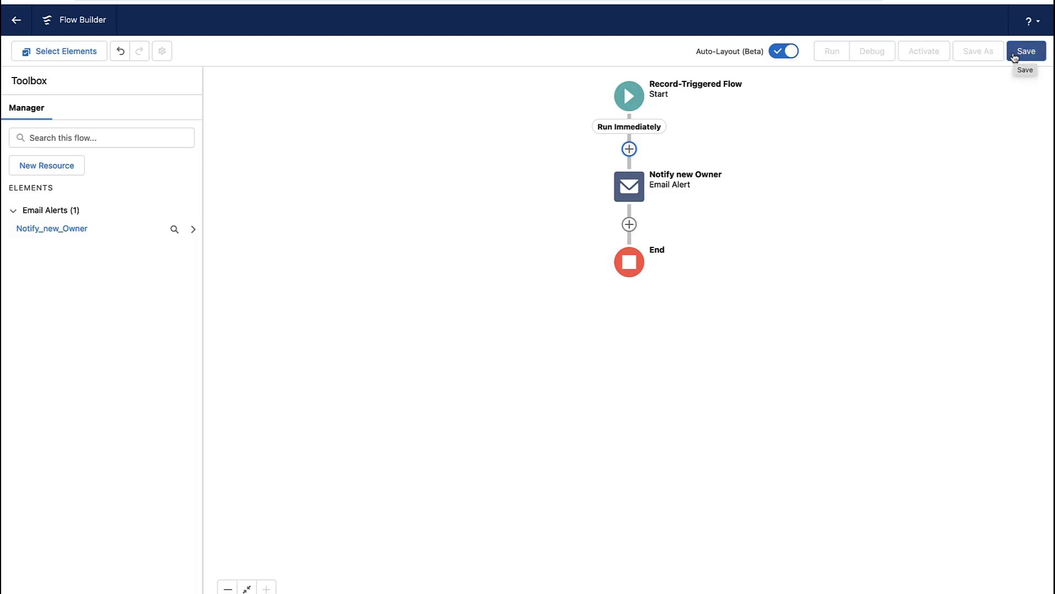
{"action": "left_click", "coordinate": [1014, 55]}
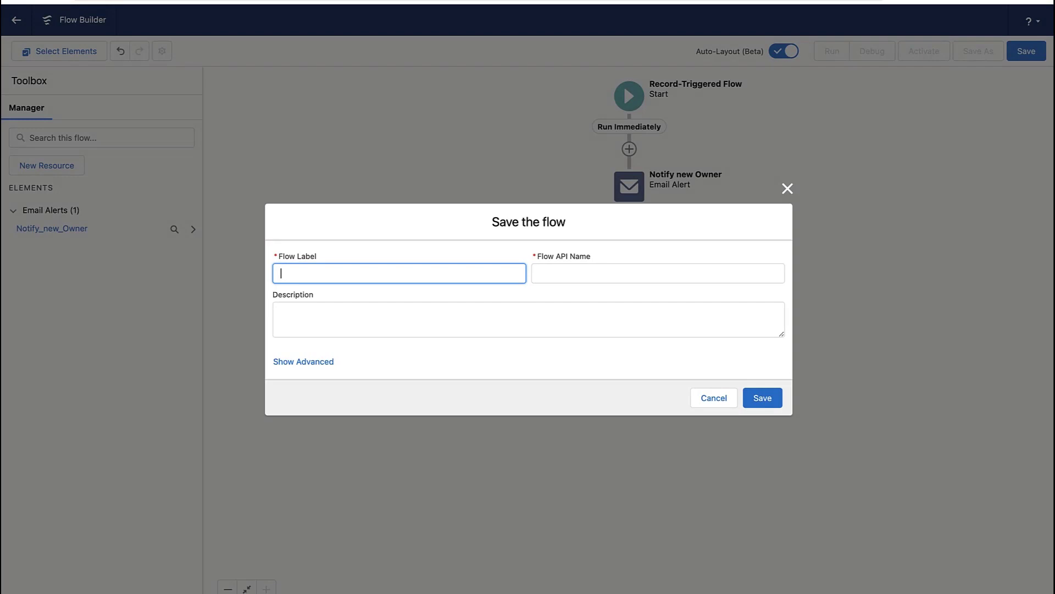
{"action": "type", "text": "Notify Lead Owner"}
{"action": "left_click", "coordinate": [762, 397]}
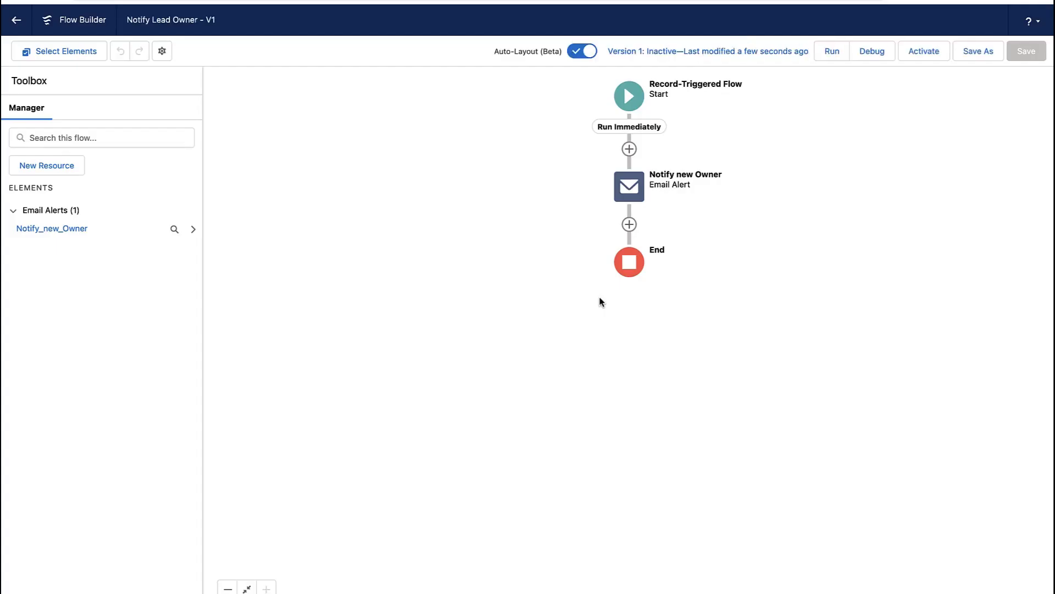
{"action": "left_click", "coordinate": [928, 58]}
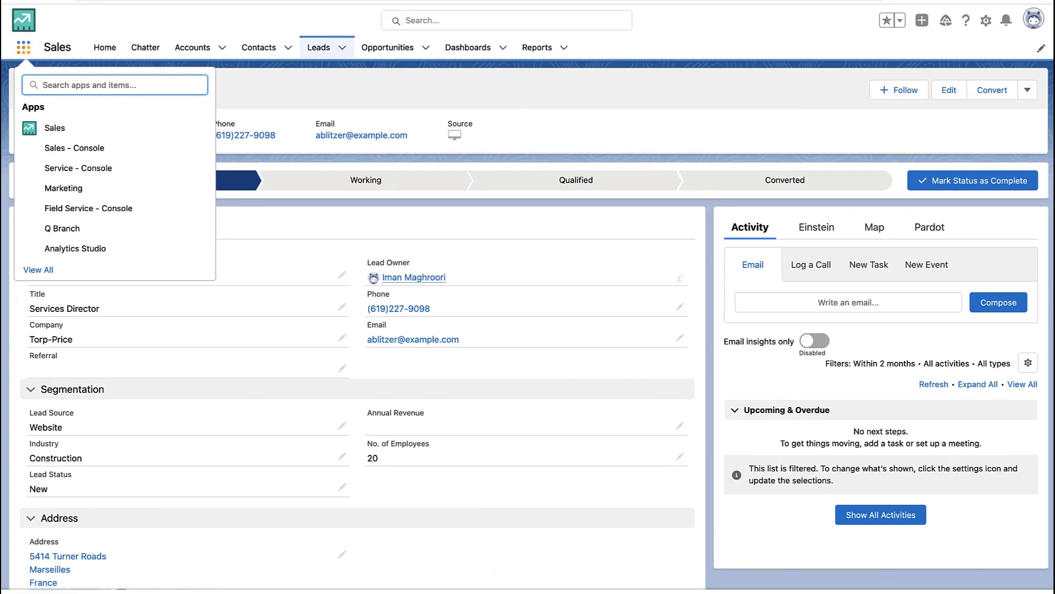
- Open Email Templates and start a new template named 'Notify Lead Owner'
{"action": "type", "text": "email t"}
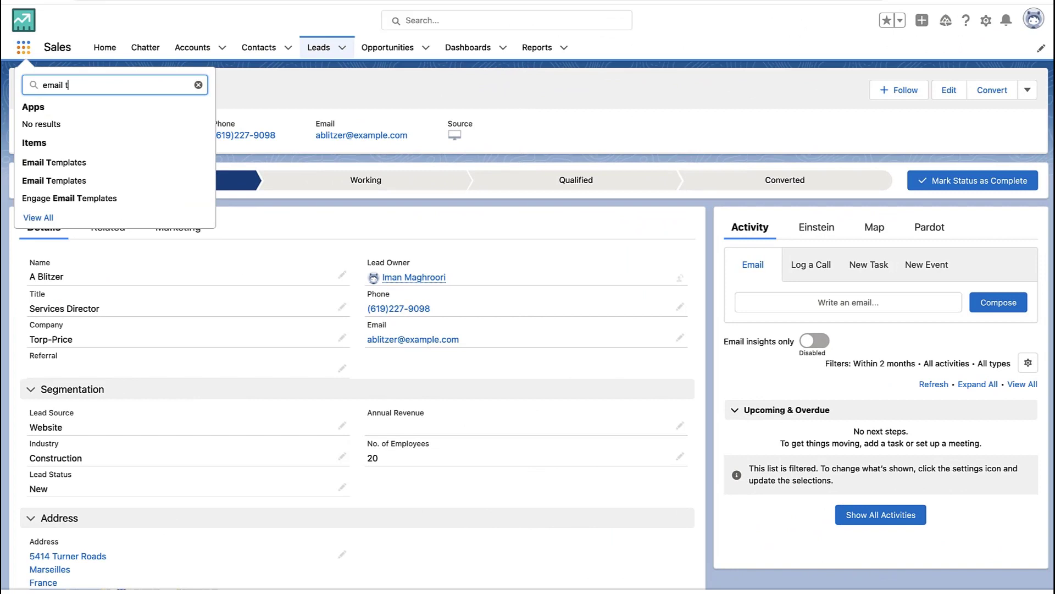
{"action": "type", "text": "empl"}
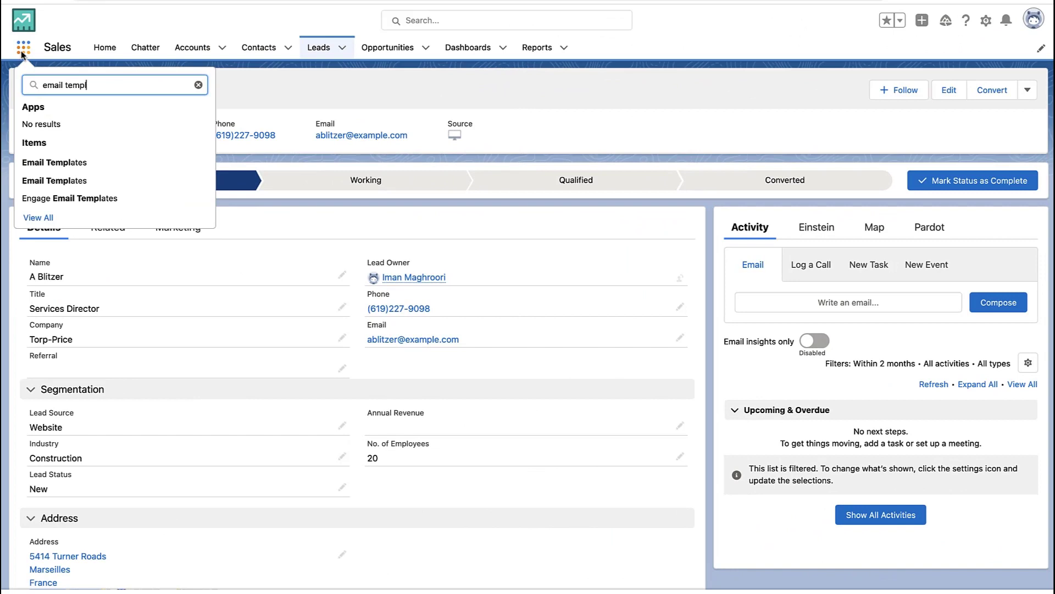
{"action": "left_click", "coordinate": [69, 181]}
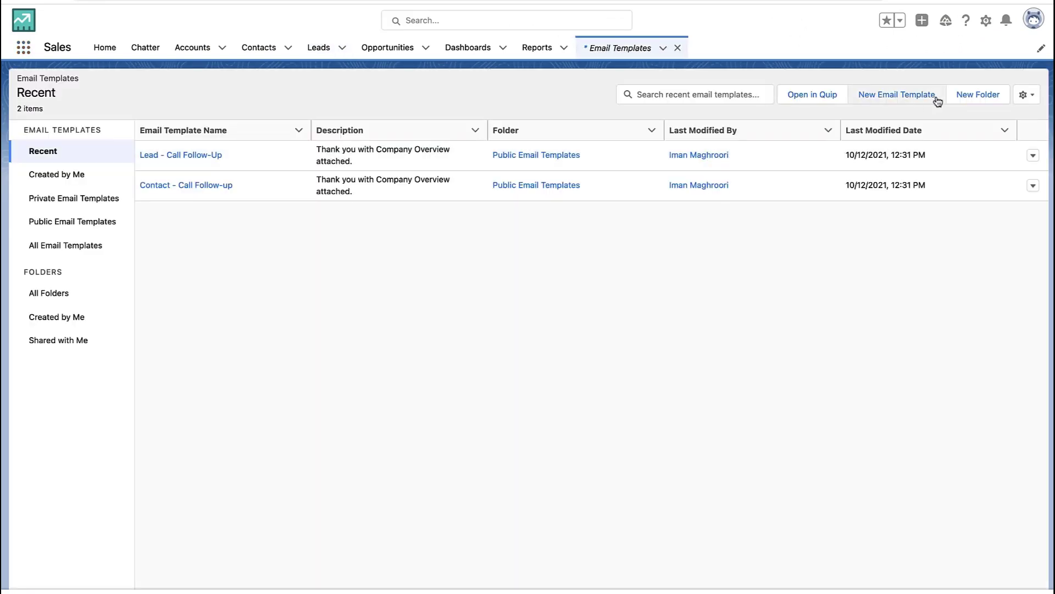
{"action": "left_click", "coordinate": [936, 99]}
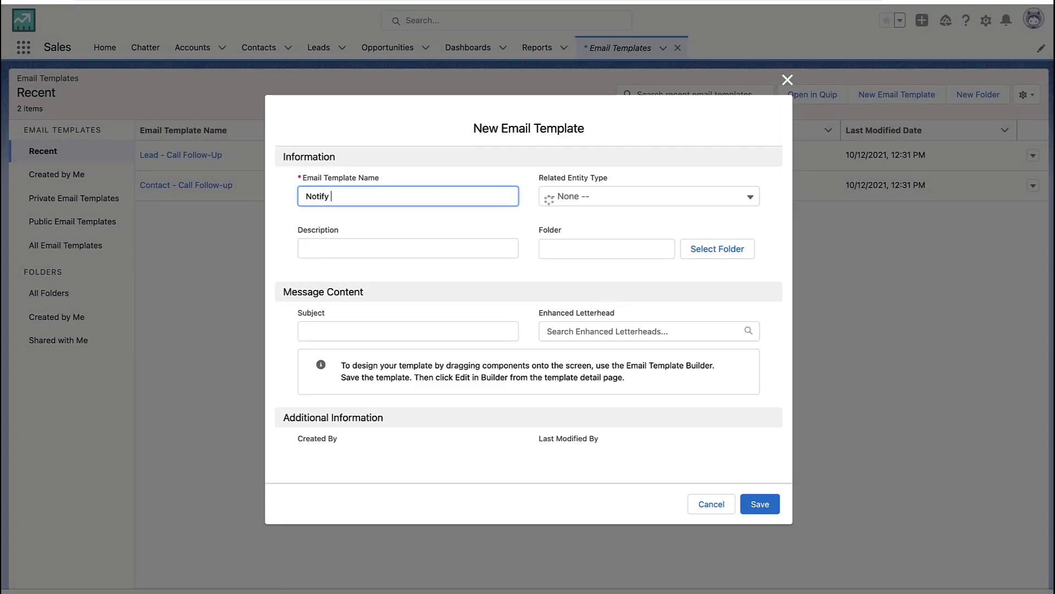
{"action": "type", "text": "Notify Lead Owner"}
{"action": "key", "text": "Tab"}
{"action": "key", "text": "Tab"}
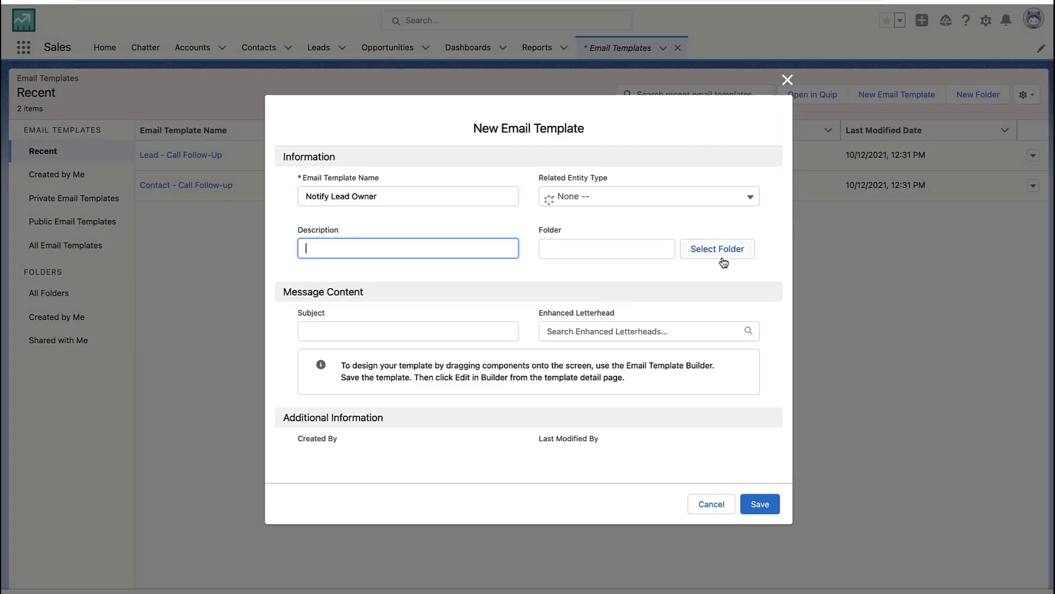
- Relate it to Lead, store it in Public Email Templates, give it subject 'New Lead Assigned to you', and save
{"action": "left_click", "coordinate": [643, 193]}
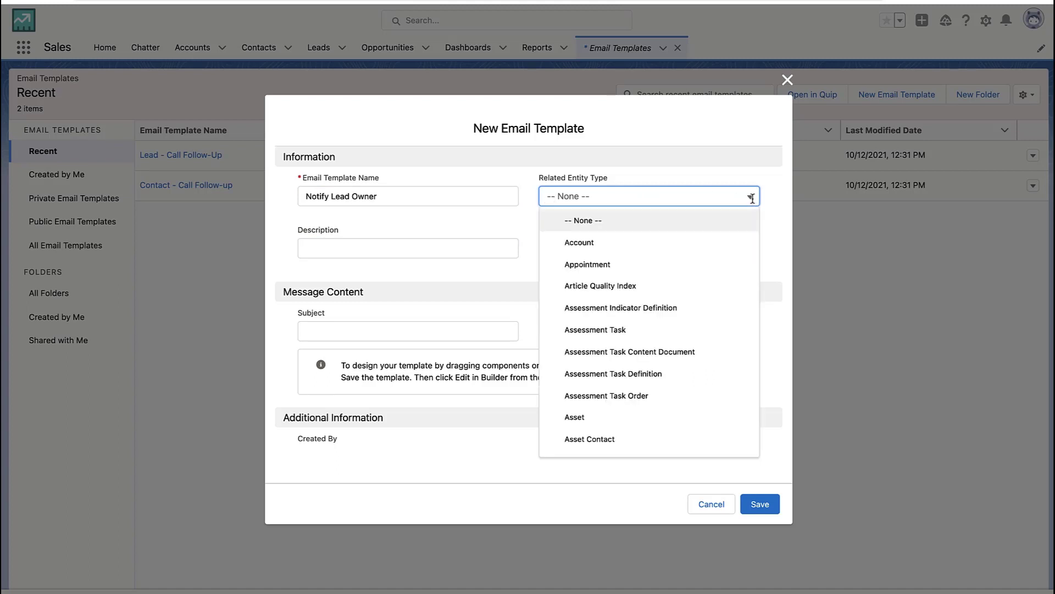
{"action": "key", "text": "l"}
{"action": "scroll", "coordinate": [678, 263], "scroll_direction": "down", "scroll_amount": 3}
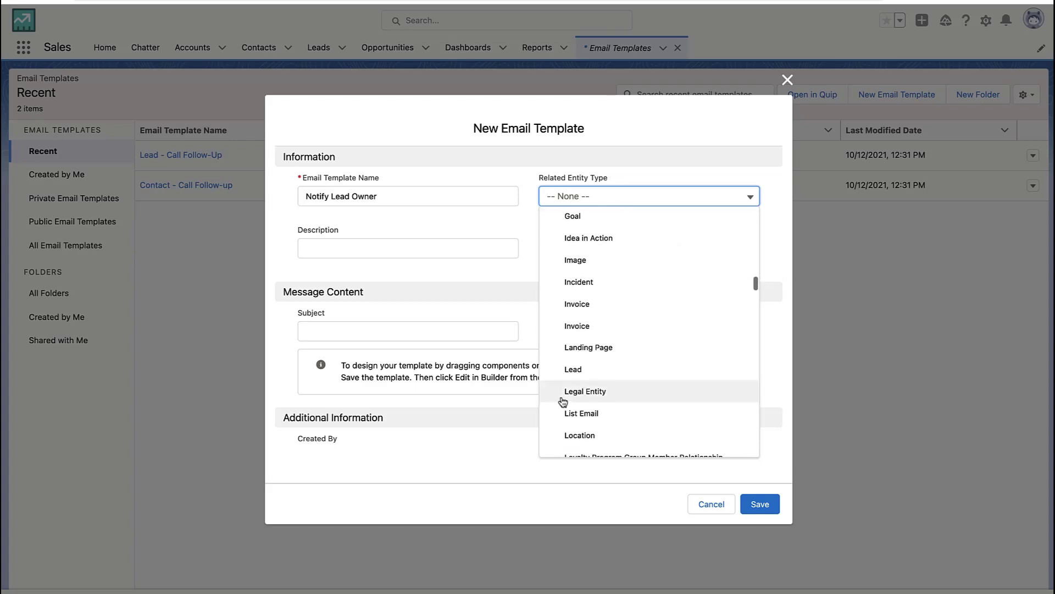
{"action": "left_click", "coordinate": [572, 369]}
{"action": "left_click", "coordinate": [498, 240]}
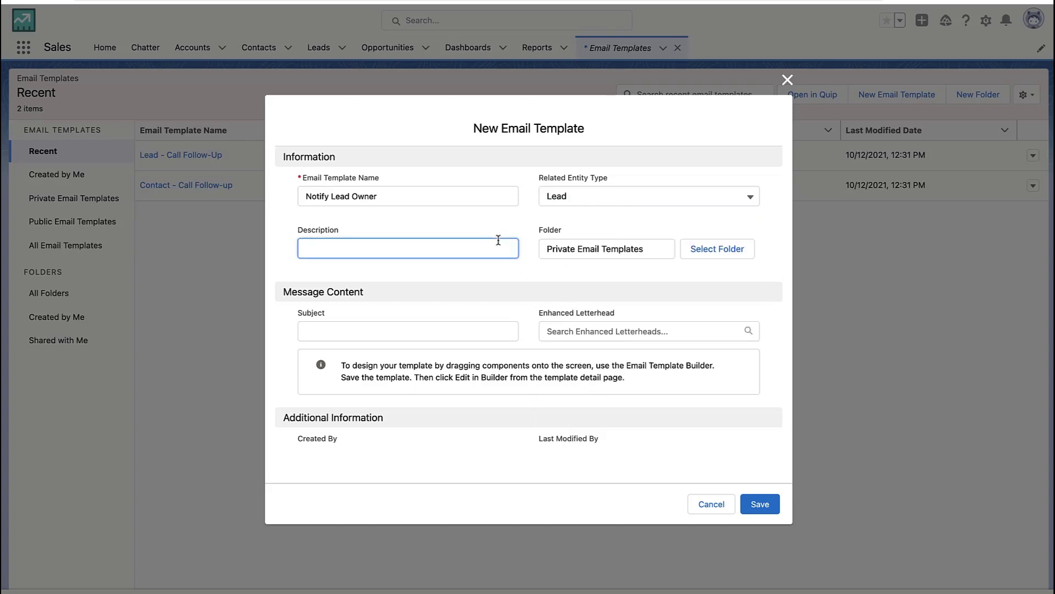
{"action": "left_click", "coordinate": [718, 249]}
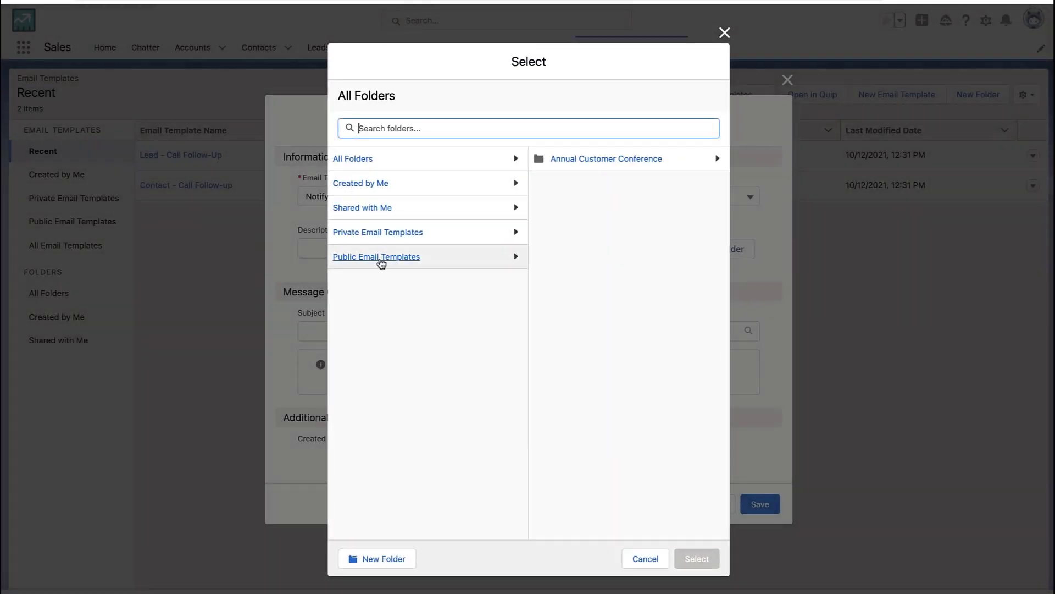
{"action": "left_click", "coordinate": [380, 257]}
{"action": "left_click", "coordinate": [695, 558]}
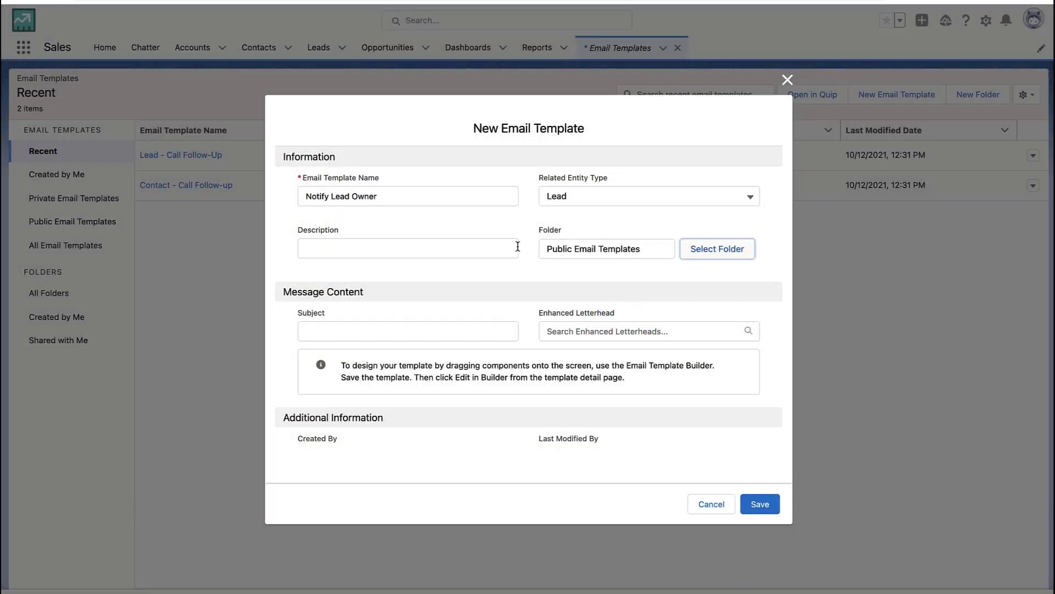
{"action": "left_click", "coordinate": [449, 335]}
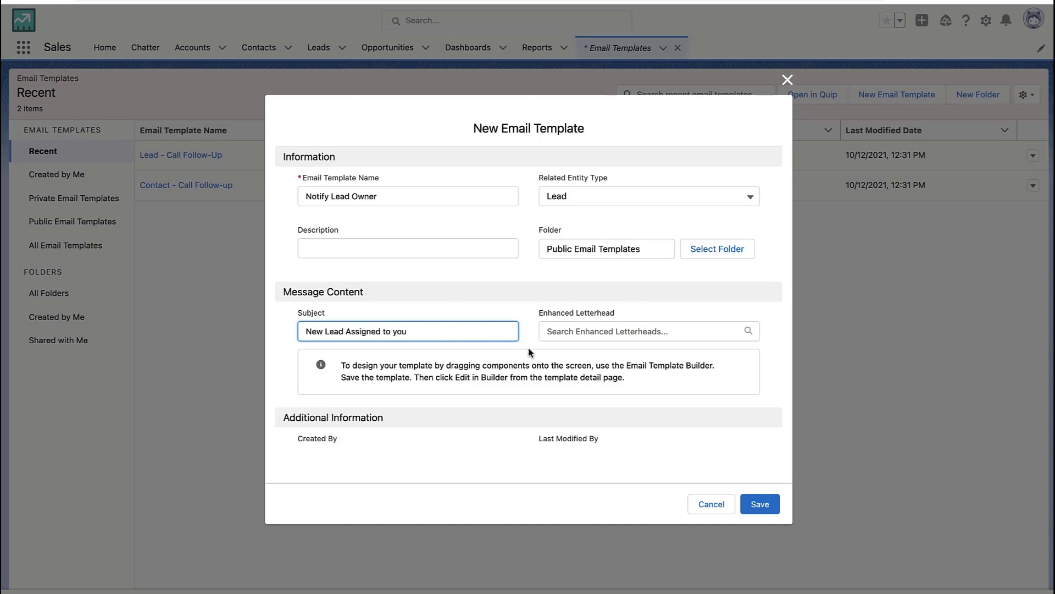
{"action": "left_click", "coordinate": [760, 504]}
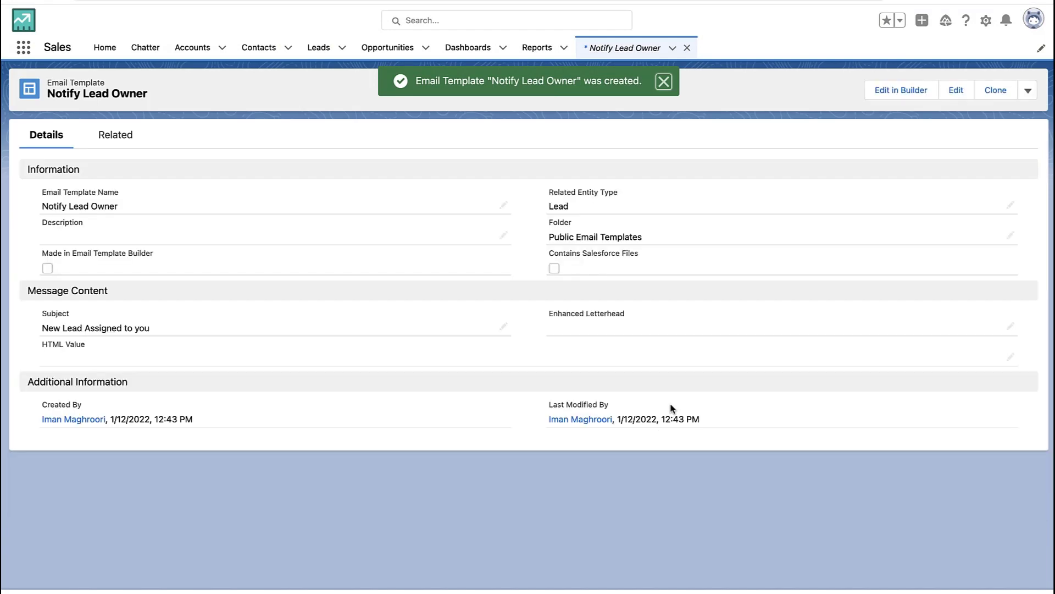
- Open the Notify Lead Owner template in the builder and drop a Rich Text block into its body
{"action": "left_click", "coordinate": [907, 92]}
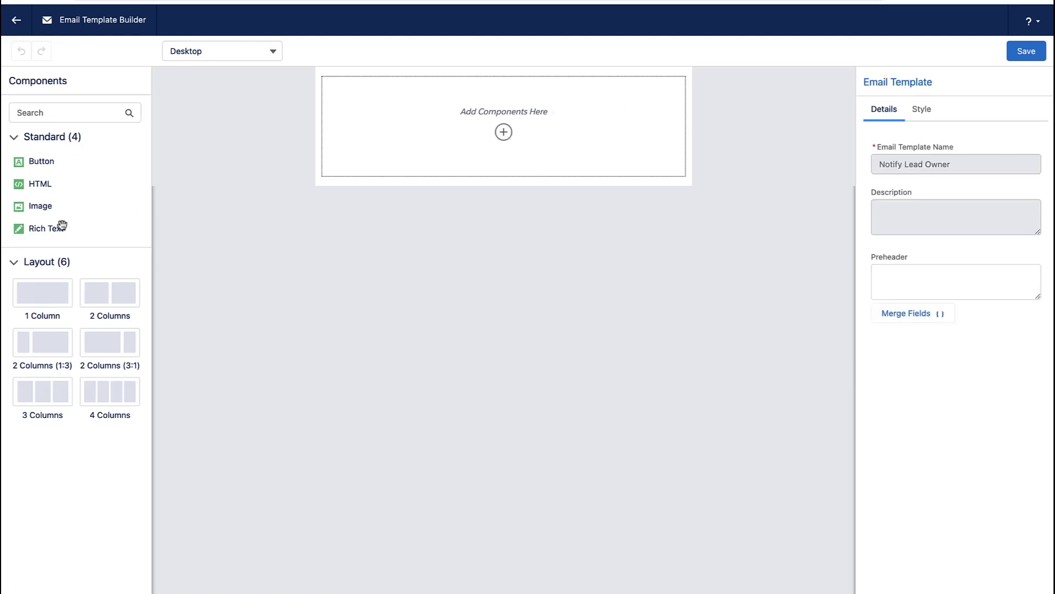
{"action": "left_click_drag", "start_coordinate": [47, 227], "coordinate": [455, 150]}
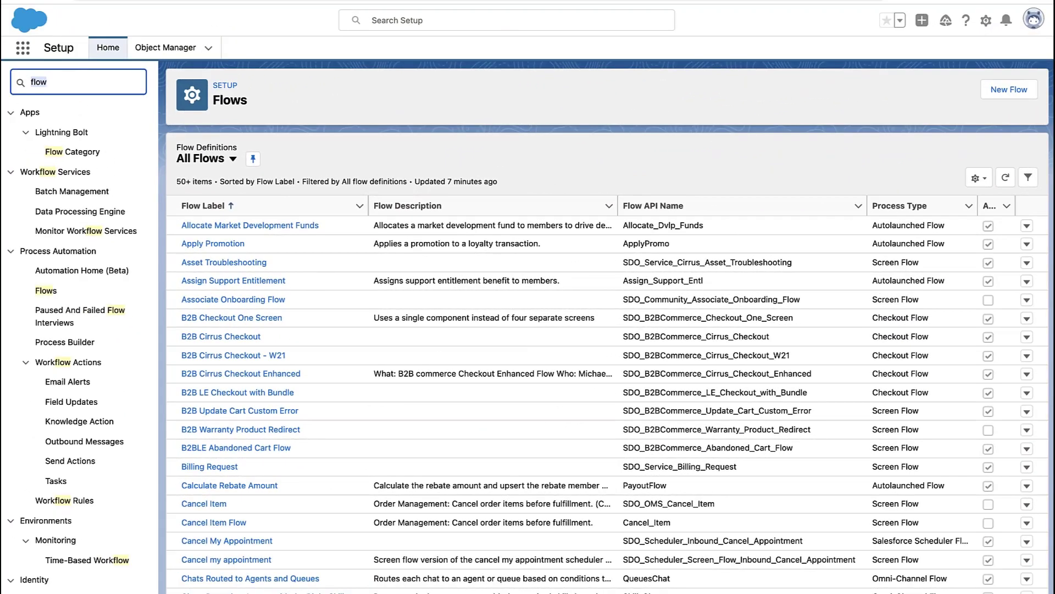
- Start a new email alert 'Notify Lead Owner' (unique name Notify_Lead_Owner) on the Lead object
{"action": "type", "text": "email al"}
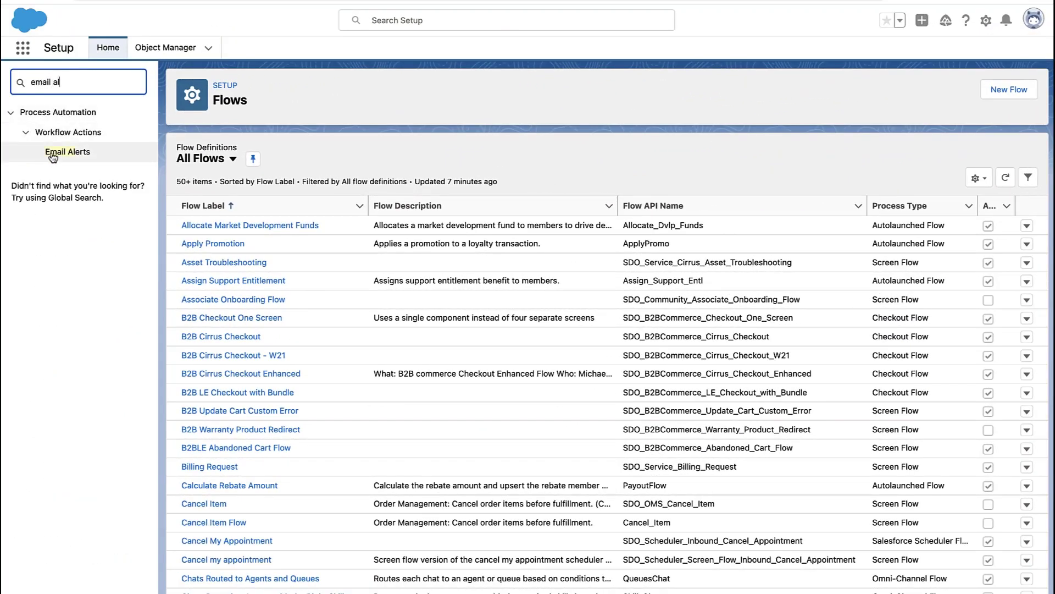
{"action": "left_click", "coordinate": [55, 151]}
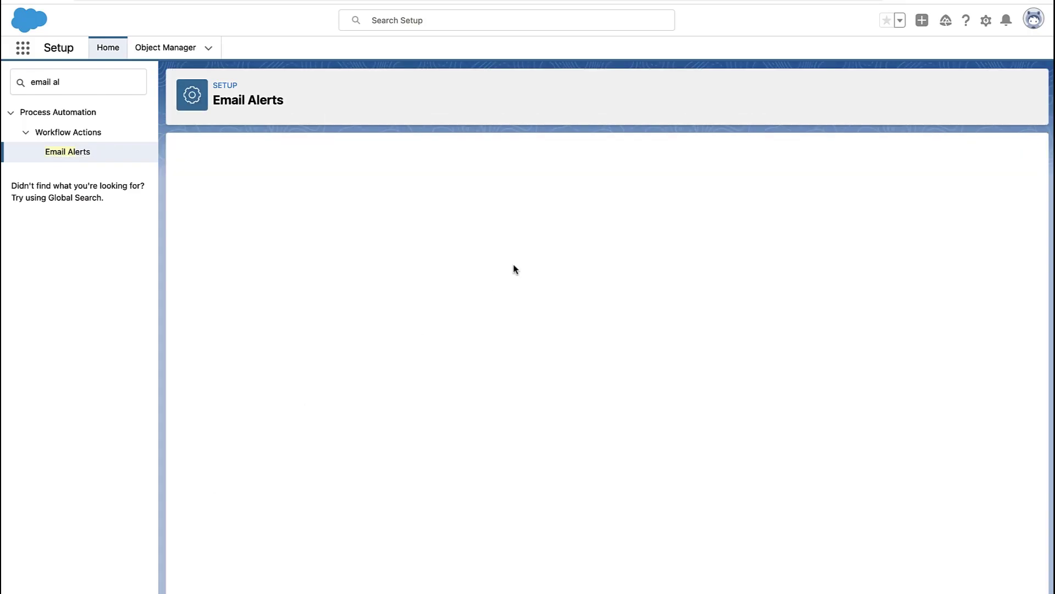
{"action": "left_click", "coordinate": [581, 226]}
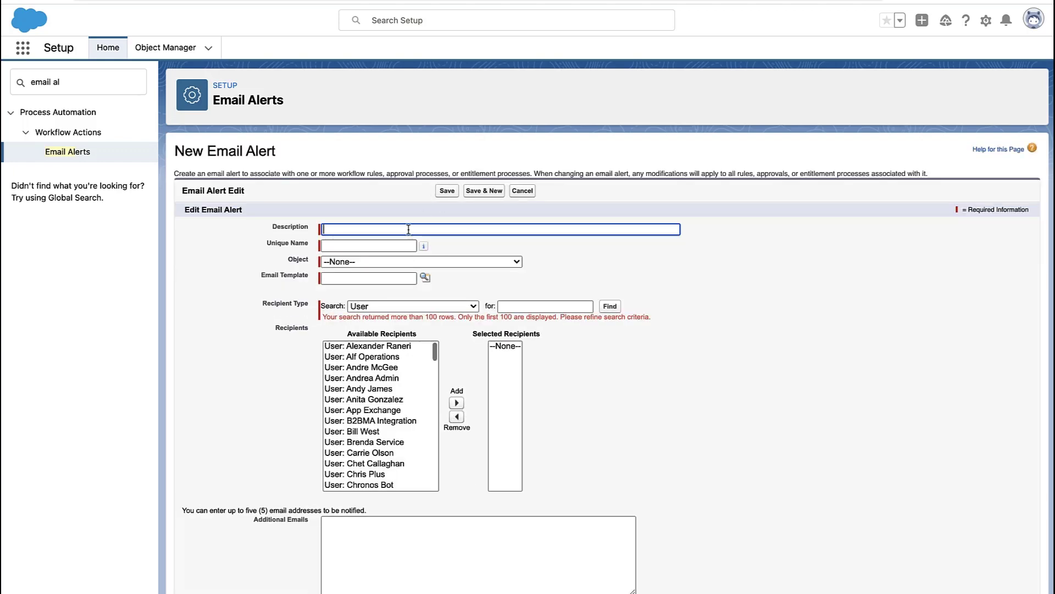
{"action": "type", "text": "Notify Lead "}
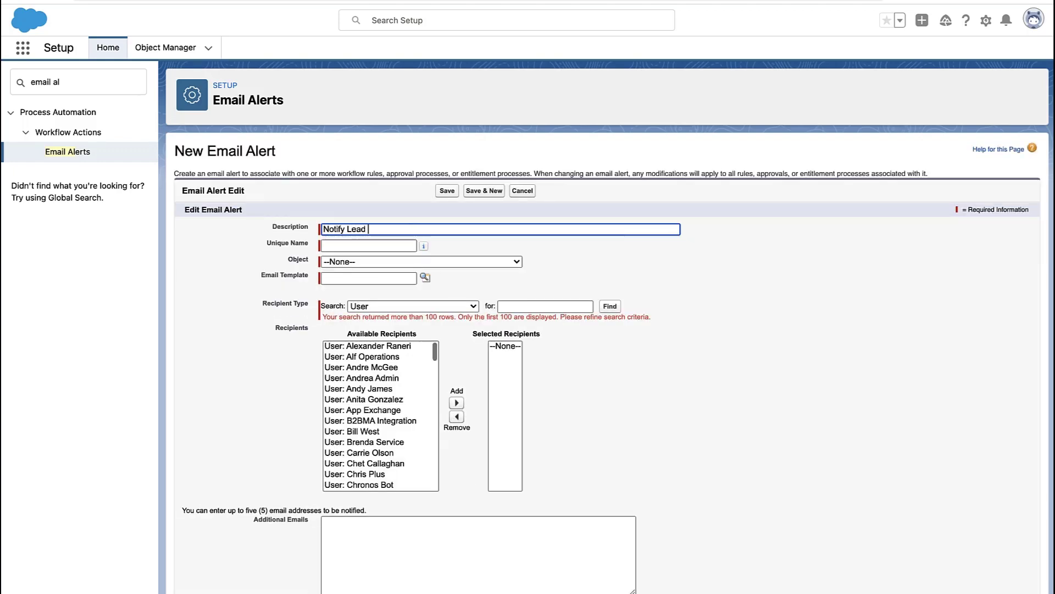
{"action": "type", "text": "Owner"}
{"action": "key", "text": "Tab"}
{"action": "key", "text": "Tab"}
{"action": "left_click", "coordinate": [387, 266]}
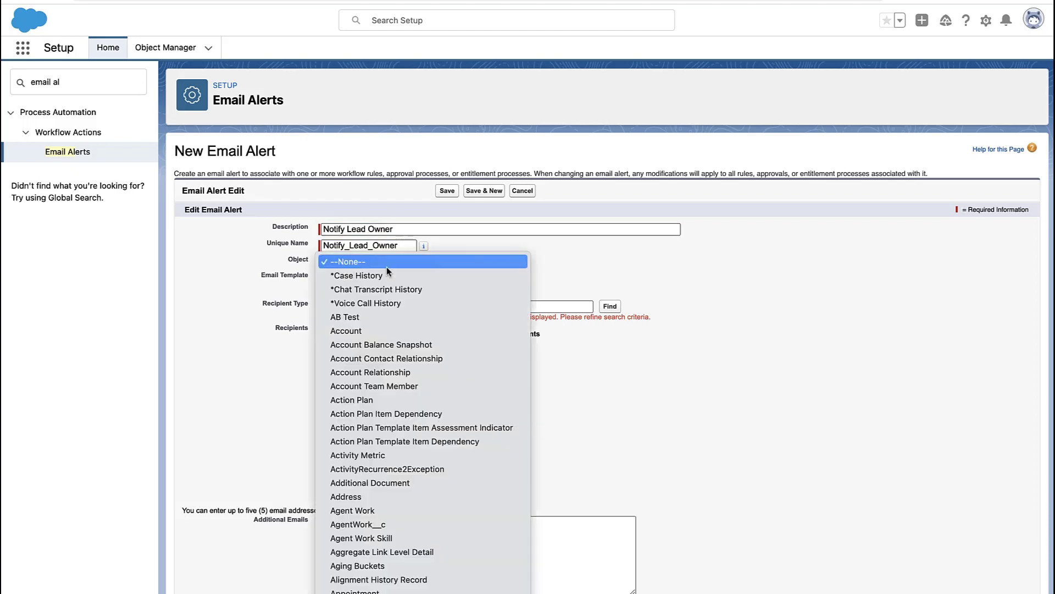
{"action": "key", "text": "l"}
{"action": "scroll", "coordinate": [387, 266], "scroll_direction": "down", "scroll_amount": 4}
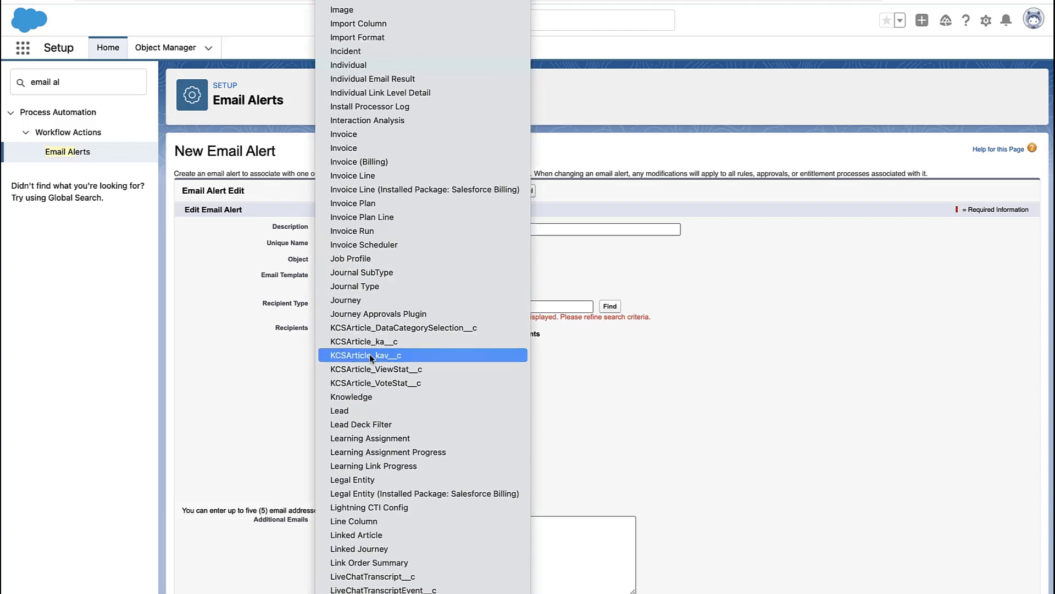
{"action": "left_click", "coordinate": [355, 415]}
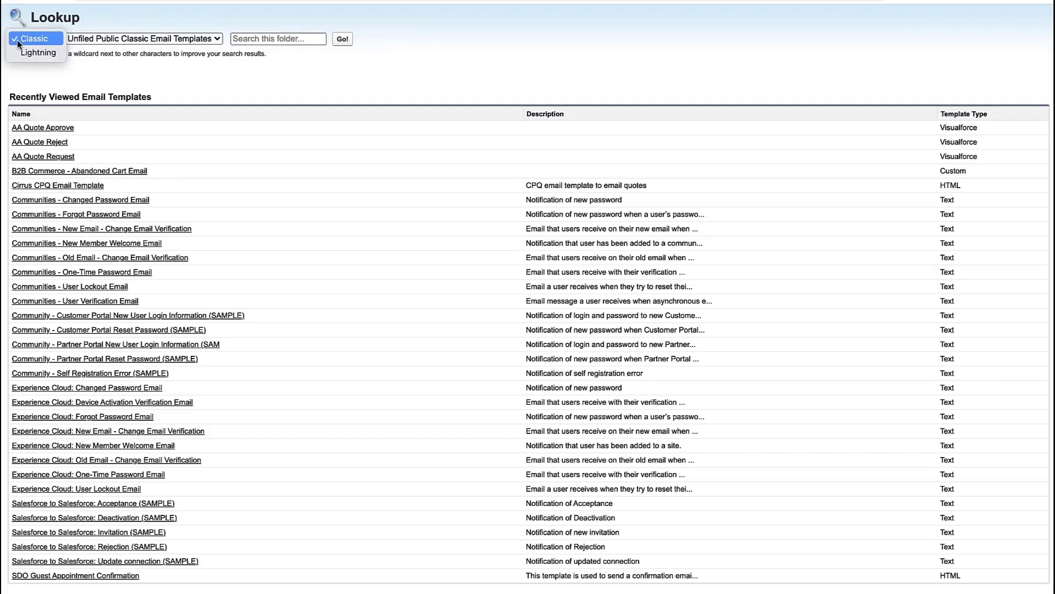
- Choose the Notify Lead Owner Lightning template from the Public Email Templates folder
{"action": "left_click", "coordinate": [46, 56]}
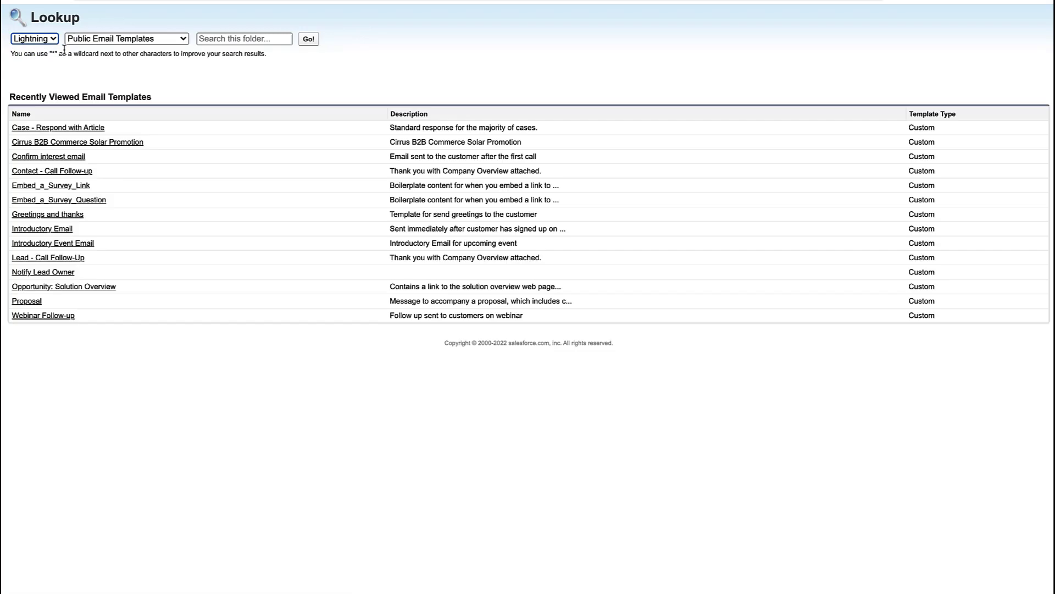
{"action": "left_click", "coordinate": [69, 39]}
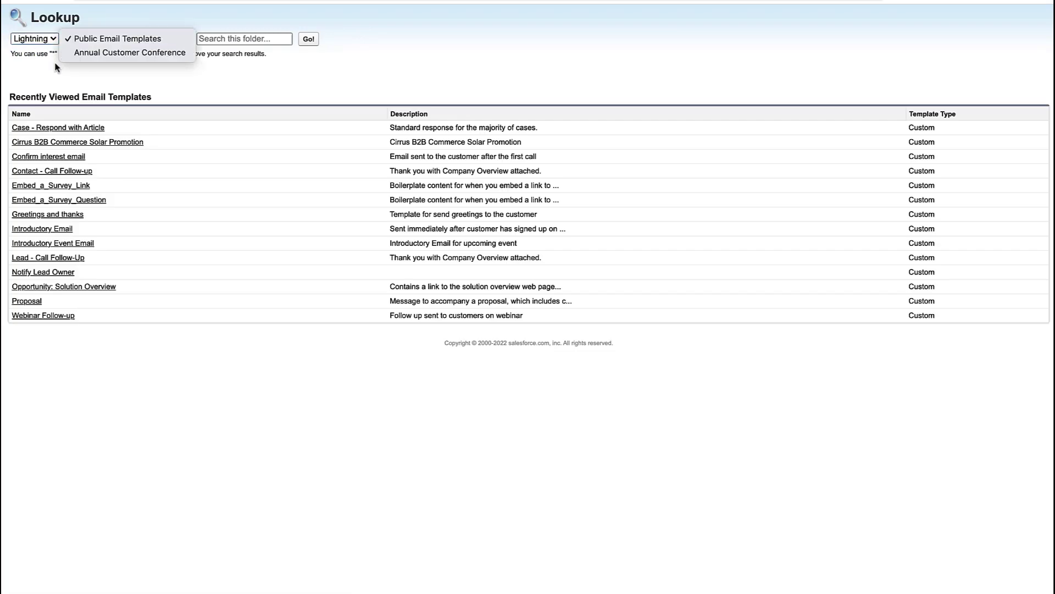
{"action": "left_click", "coordinate": [39, 86]}
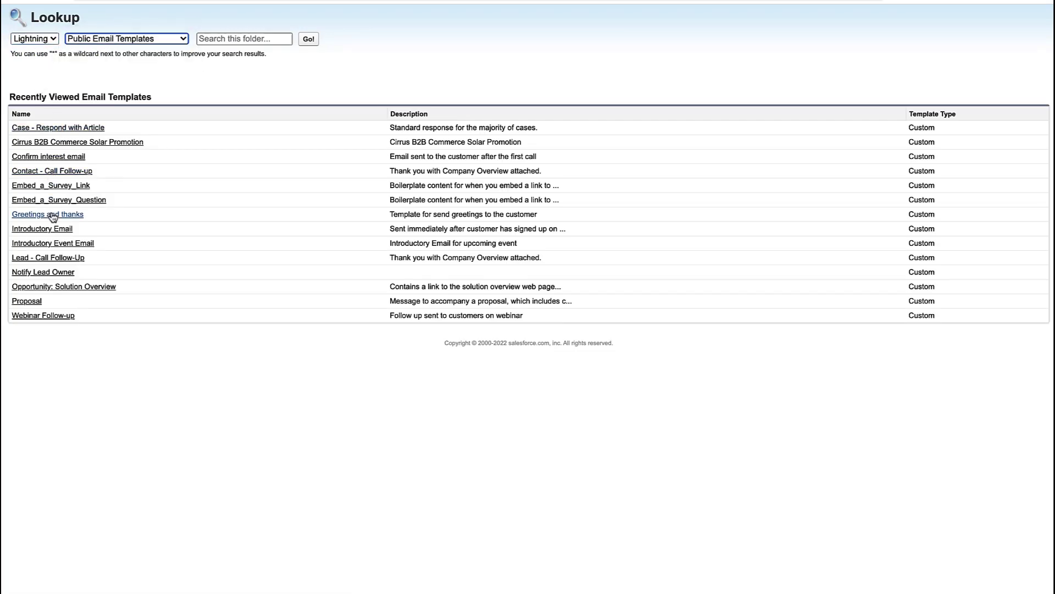
{"action": "left_click", "coordinate": [57, 273]}
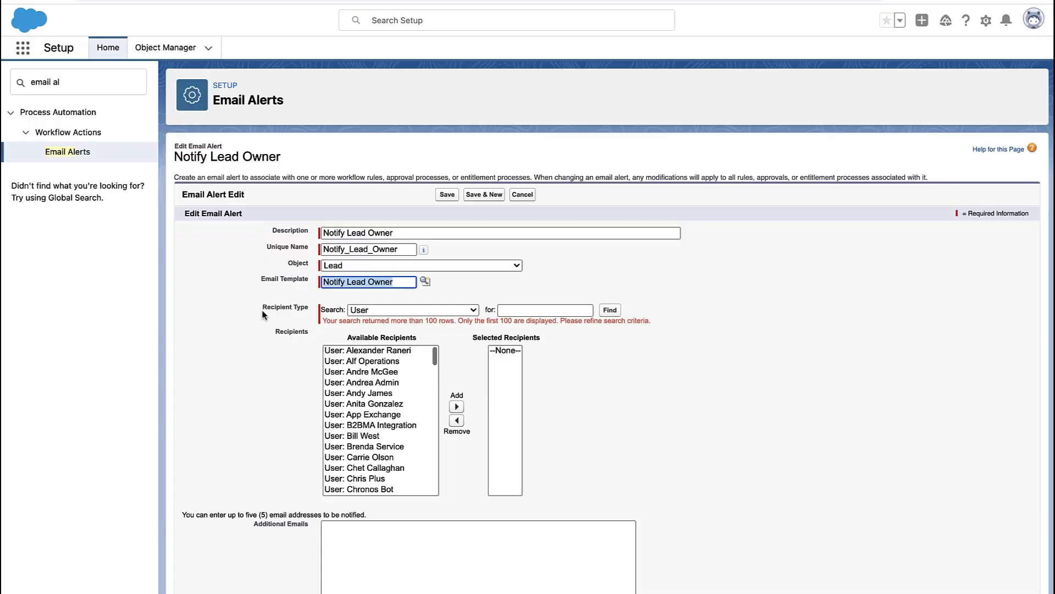
- Add Lead Owner as the selected recipient under recipient type Owner, and save the alert
{"action": "left_click", "coordinate": [254, 318]}
{"action": "scroll", "coordinate": [254, 318], "scroll_direction": "down", "scroll_amount": 2}
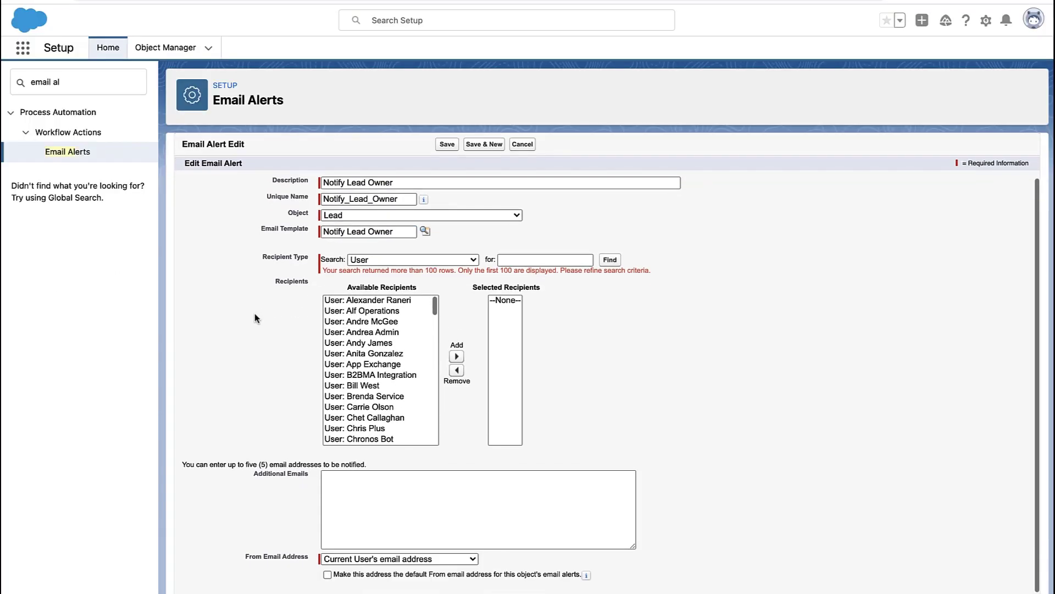
{"action": "left_click", "coordinate": [413, 259]}
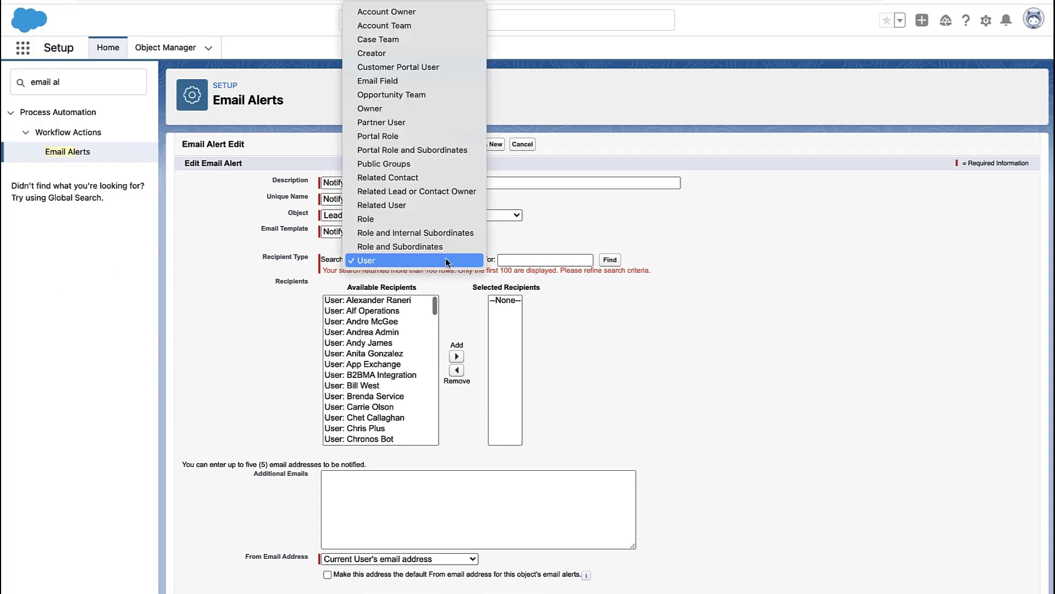
{"action": "left_click", "coordinate": [434, 109]}
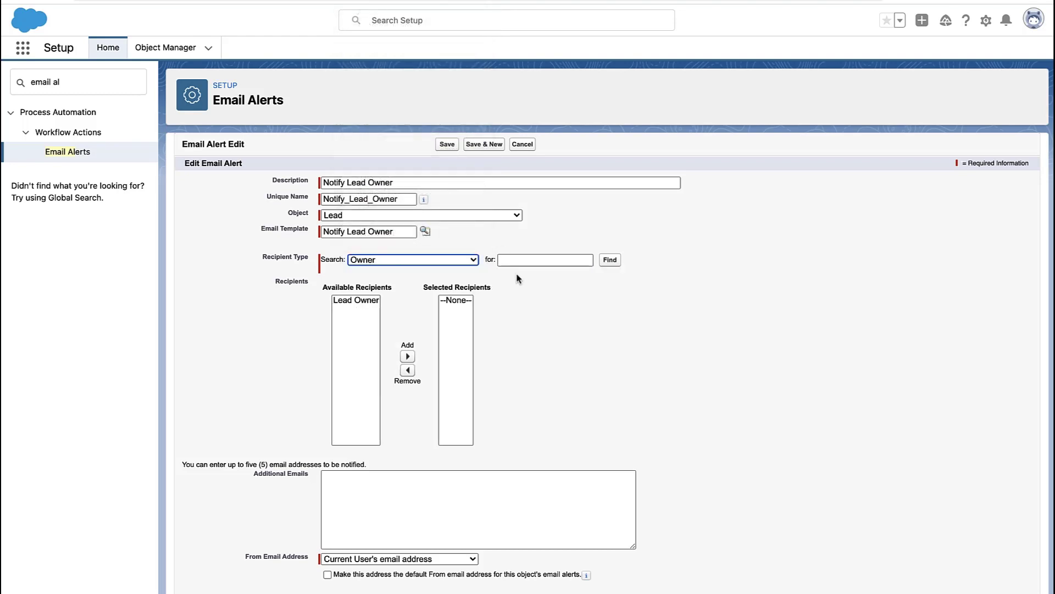
{"action": "left_click", "coordinate": [357, 300]}
{"action": "left_click", "coordinate": [407, 357]}
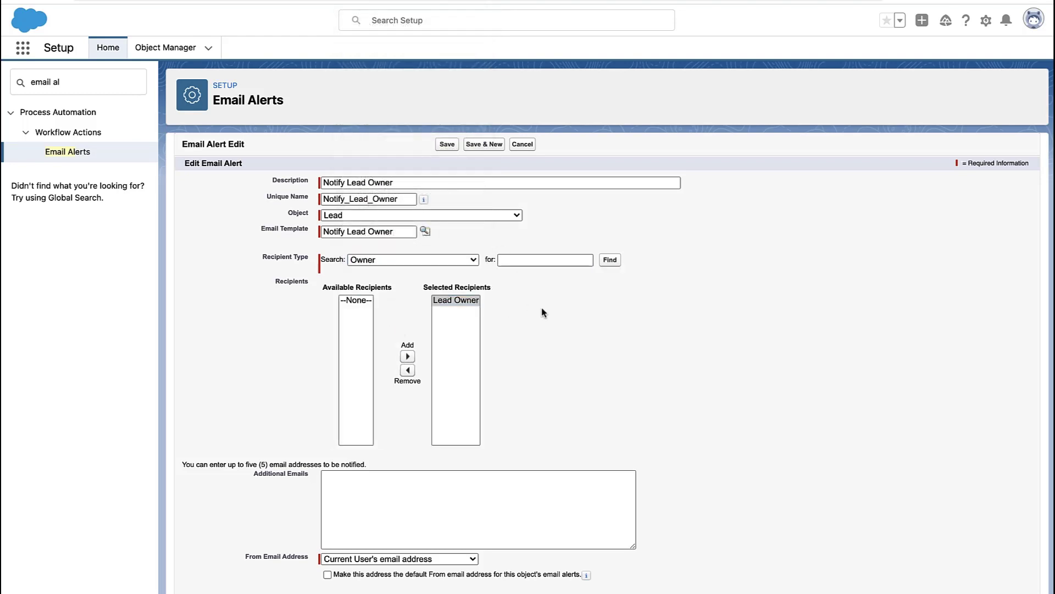
{"action": "left_click", "coordinate": [448, 261]}
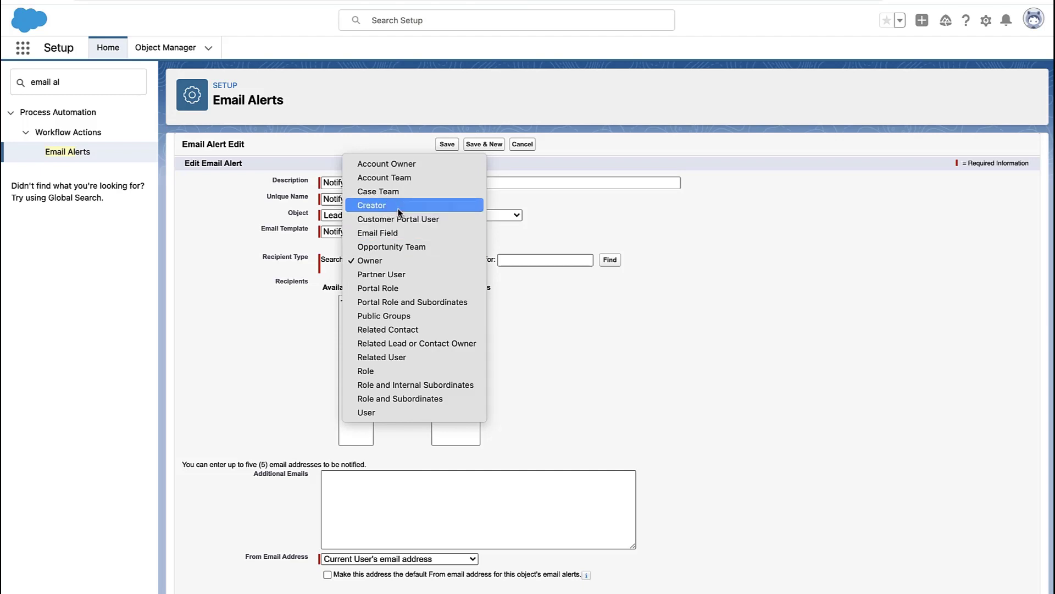
{"action": "left_click", "coordinate": [576, 336]}
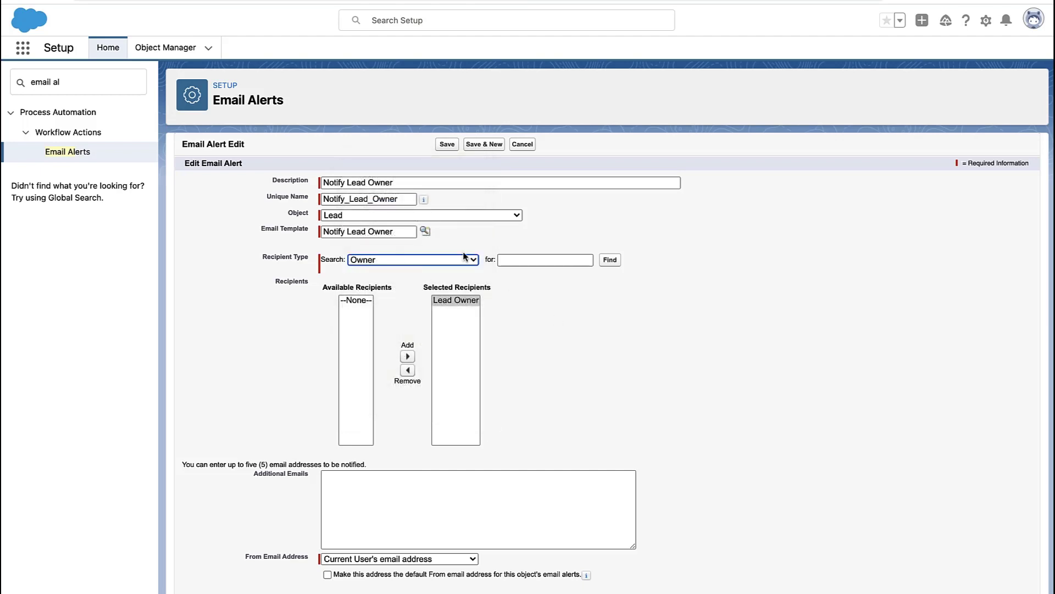
{"action": "scroll", "coordinate": [632, 431], "scroll_direction": "down", "scroll_amount": 1}
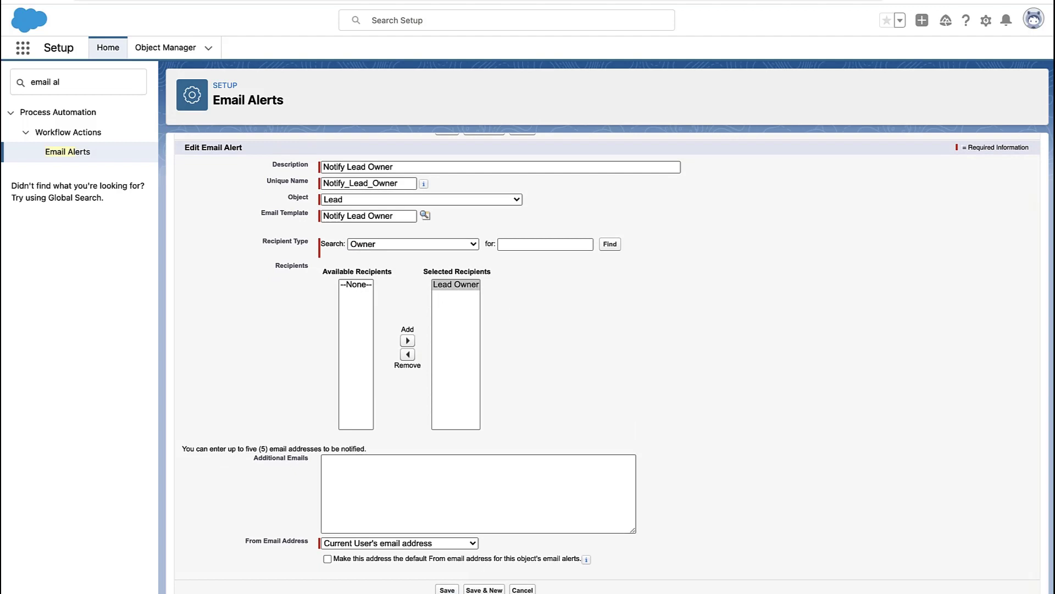
{"action": "left_click", "coordinate": [449, 589]}
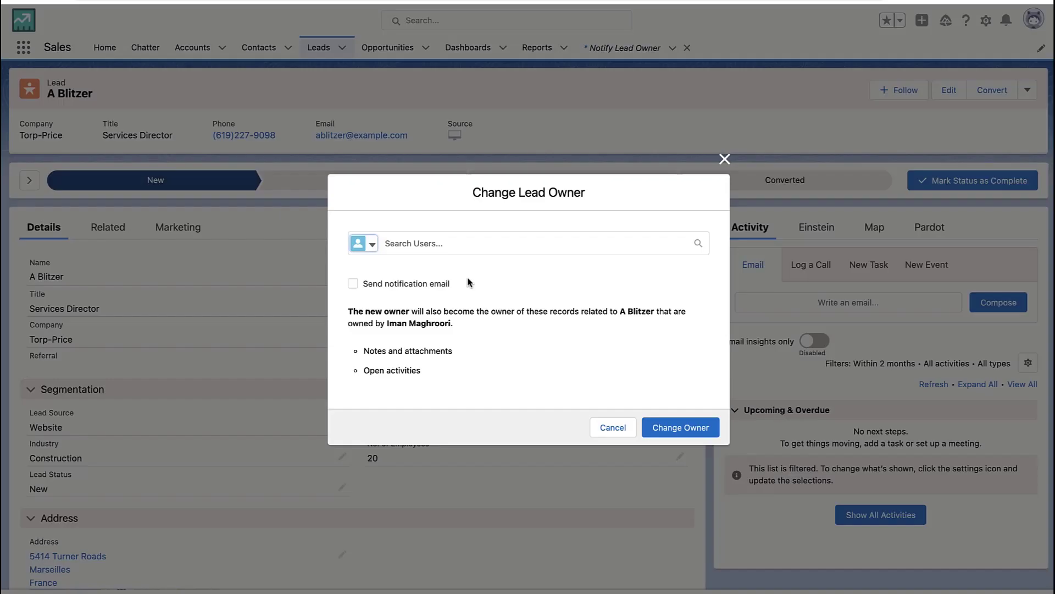
- Reassign the lead to another sales user found by search
{"action": "left_click", "coordinate": [481, 244]}
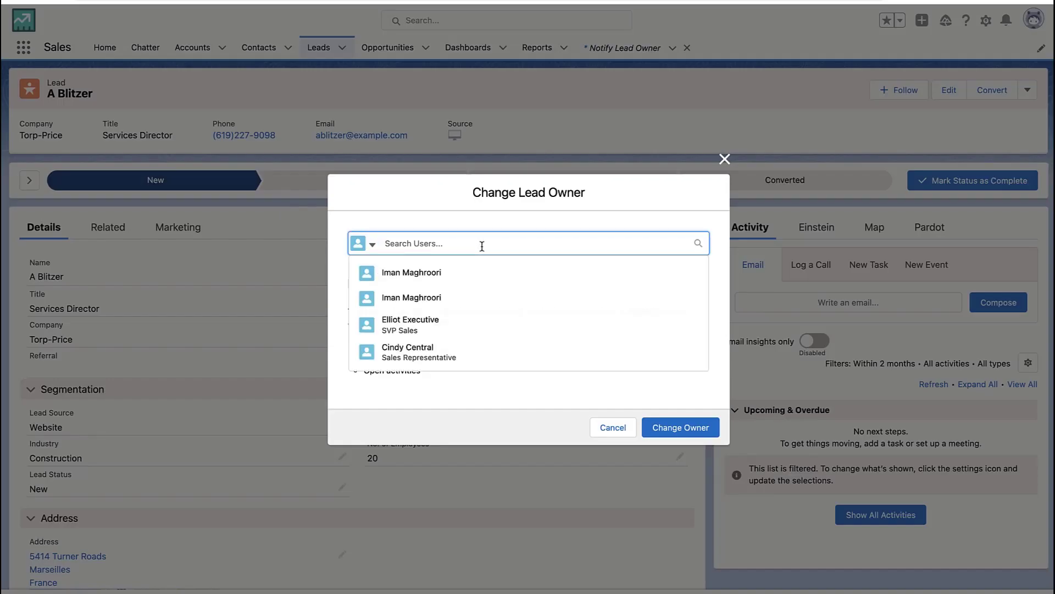
{"action": "left_click", "coordinate": [478, 297]}
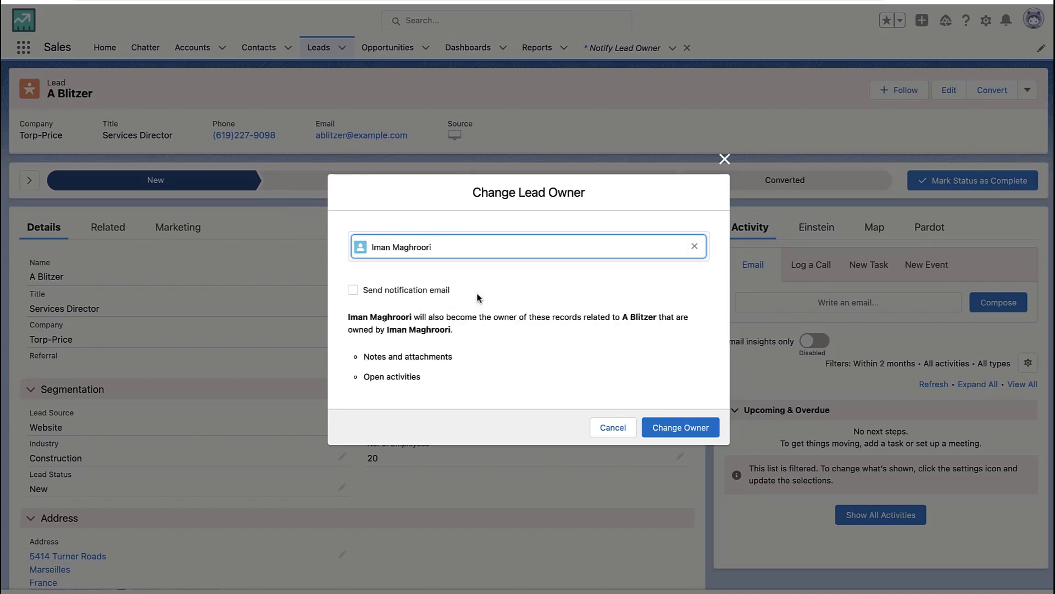
{"action": "left_click", "coordinate": [695, 246]}
{"action": "type", "text": "b"}
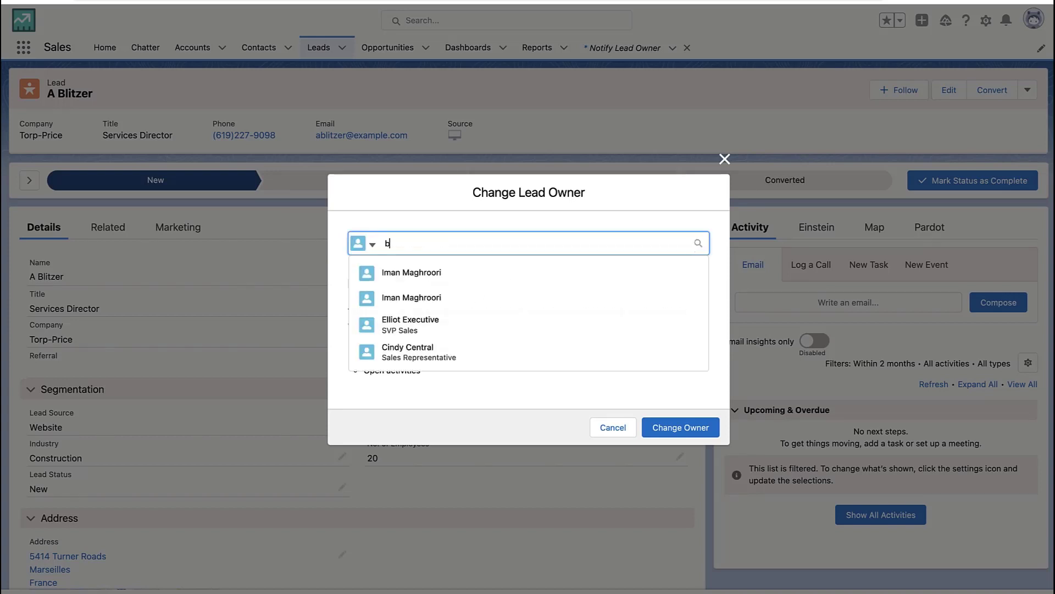
{"action": "type", "text": "ill"}
{"action": "left_click", "coordinate": [584, 302]}
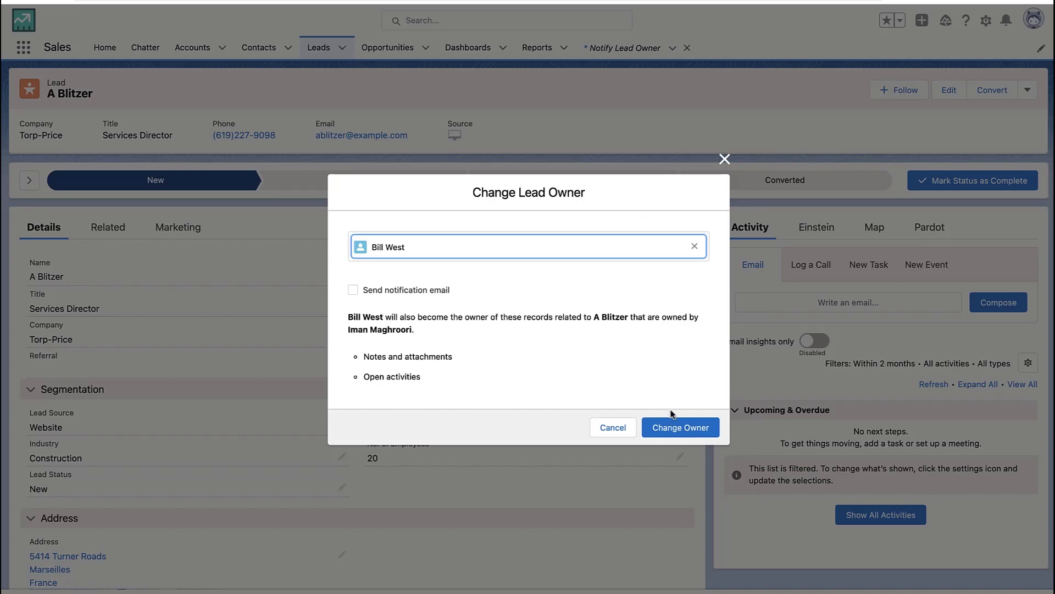
{"action": "left_click", "coordinate": [674, 427]}
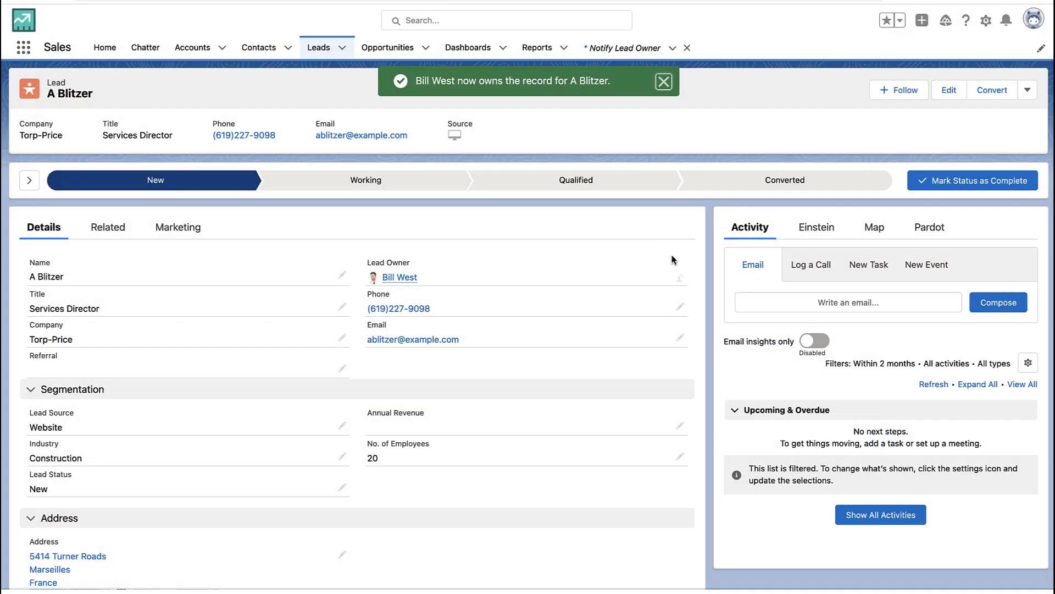
- Reassign the lead back to its original owner
{"action": "left_click", "coordinate": [680, 274]}
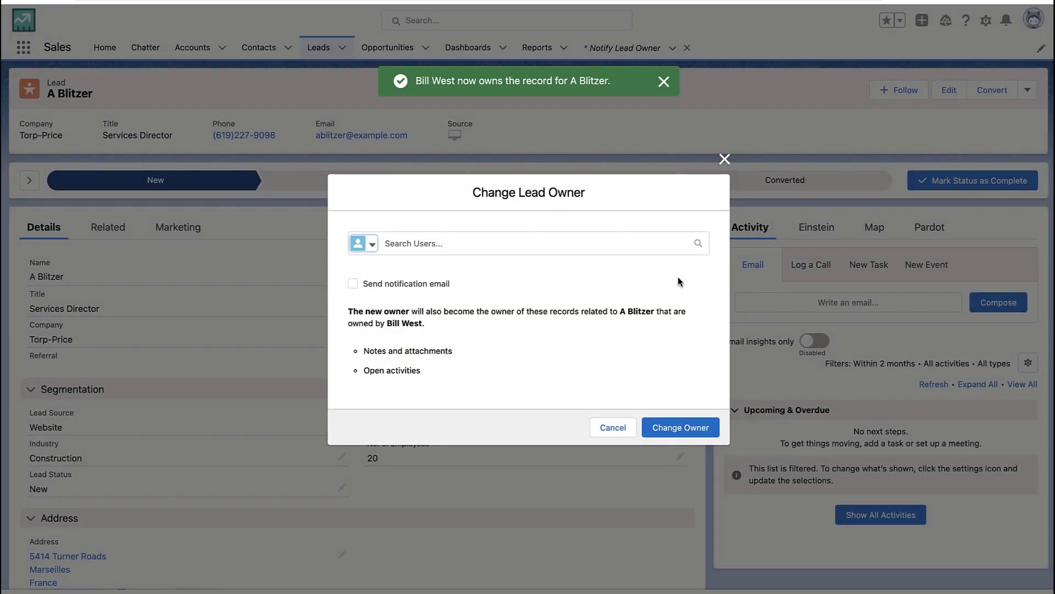
{"action": "left_click", "coordinate": [641, 248]}
{"action": "type", "text": "iman"}
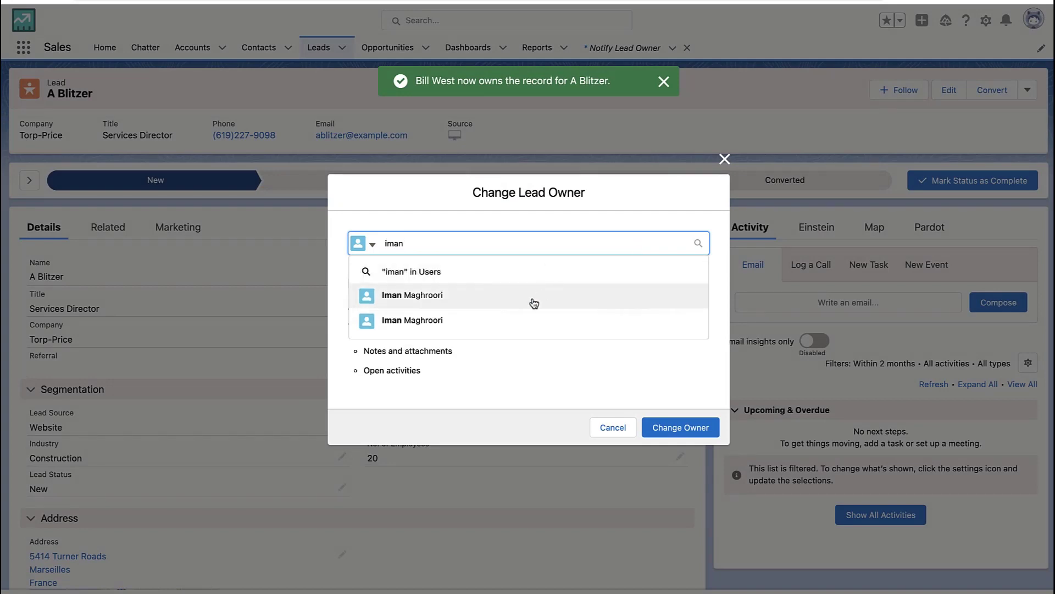
{"action": "left_click", "coordinate": [526, 320]}
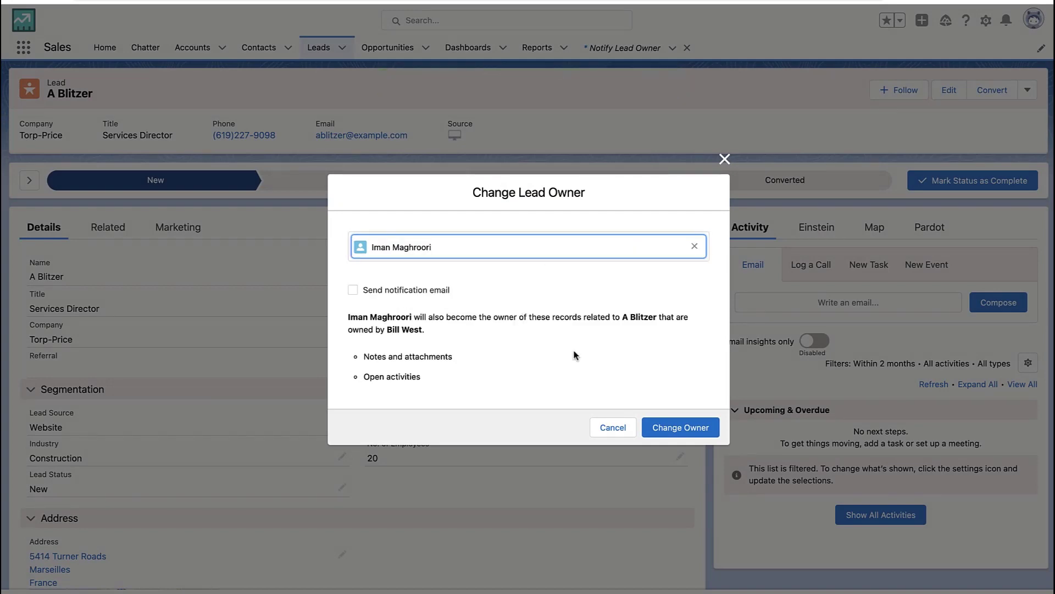
{"action": "left_click", "coordinate": [673, 437]}
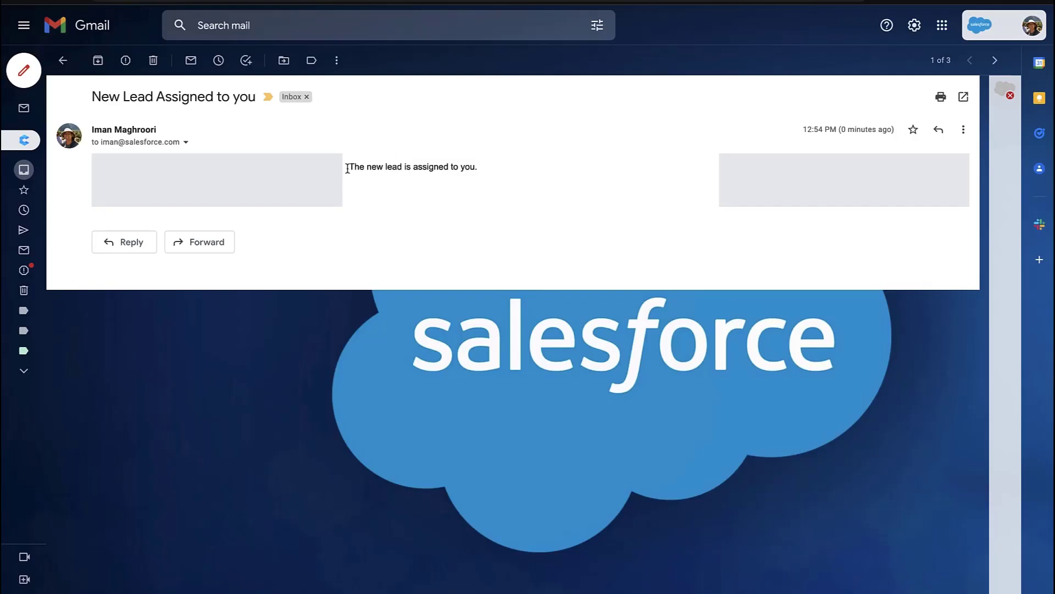
{"action": "left_click_drag", "start_coordinate": [347, 168], "coordinate": [546, 177]}
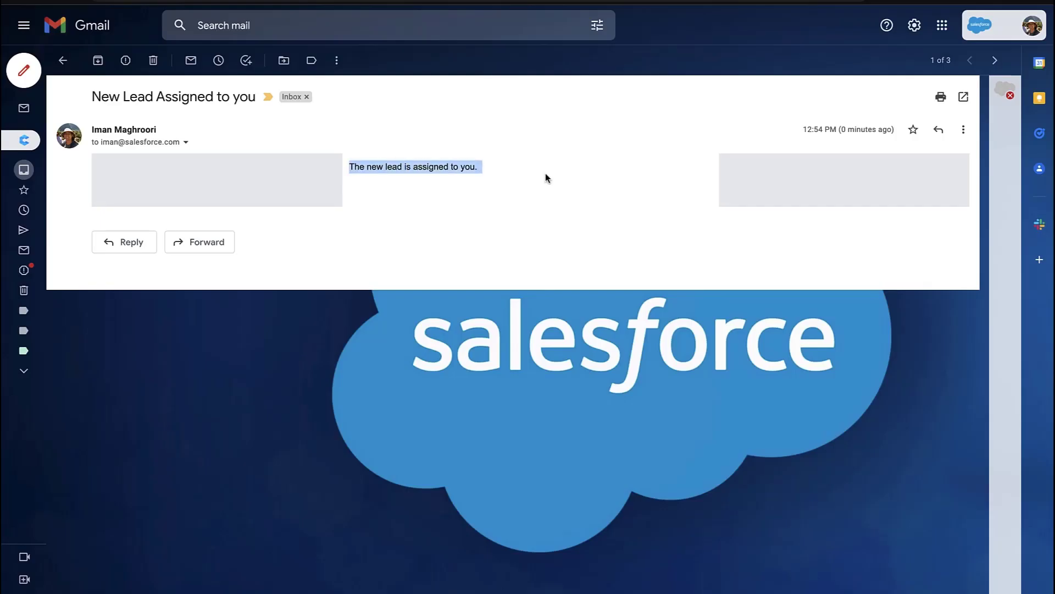